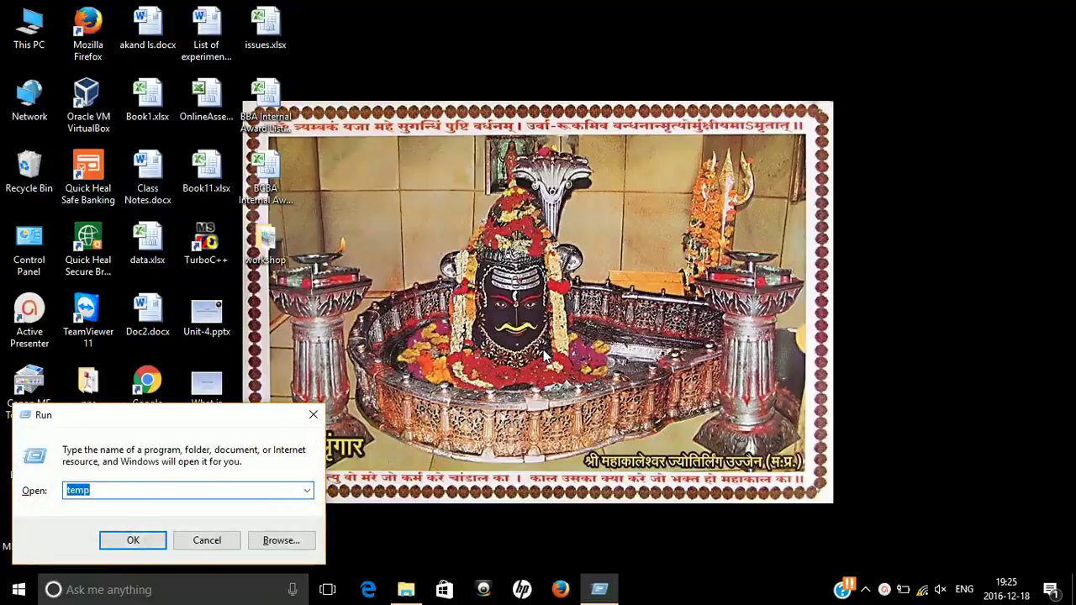
# - Launch Notepad with the run command "notepad"
pyautogui.write('not')
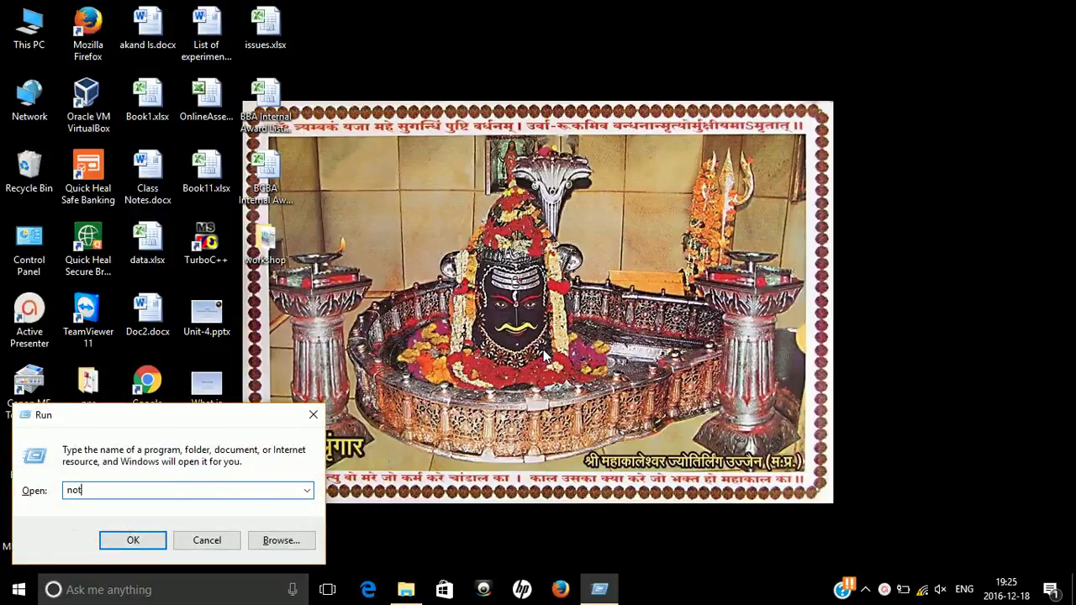
pyautogui.write('epad')
pyautogui.press('Return')
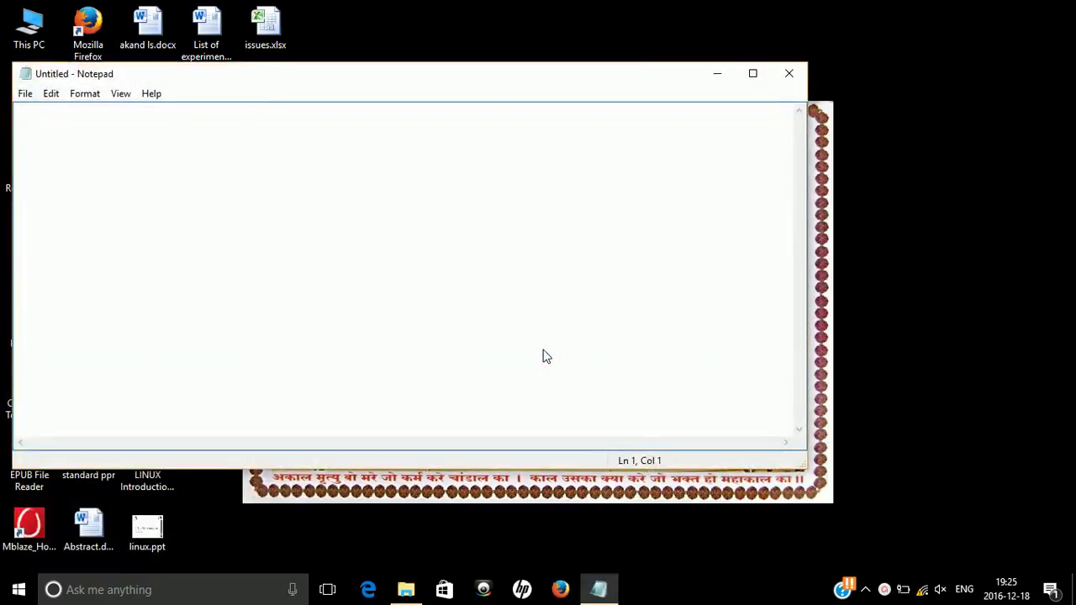
# - Write the heading "what is BOOKMARK" in the blank note, followed by an empty line
pyautogui.write('what is  BOOKM')
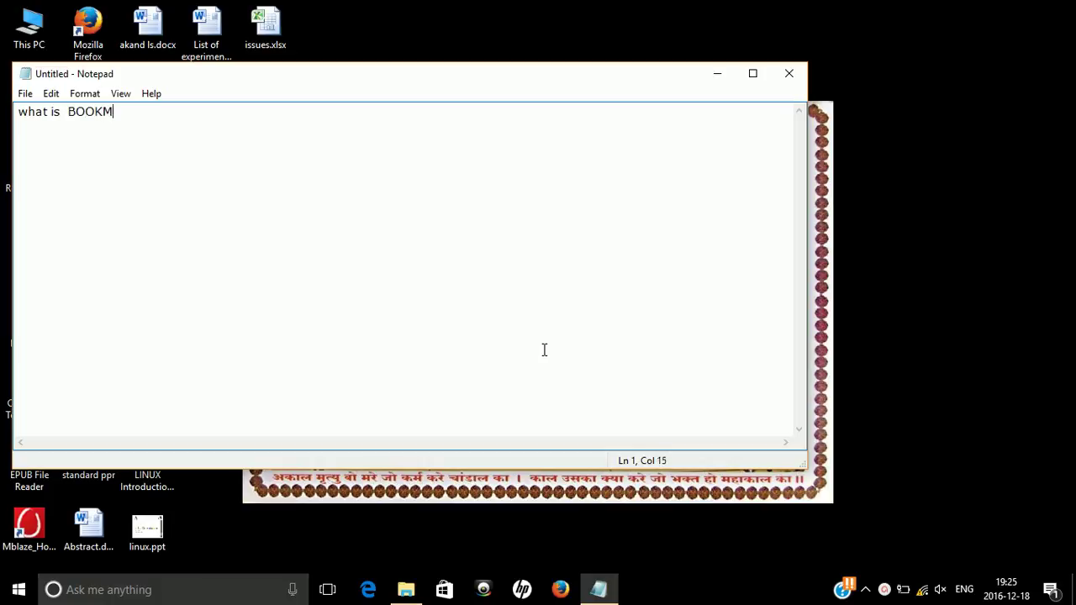
pyautogui.write('ARK')
pyautogui.press('Return')
pyautogui.press('Return')
# - Find MS_Office_Home___Student_for_Dummies.pdf in the Downloads folder and open it
pyautogui.doubleClick(27, 50)
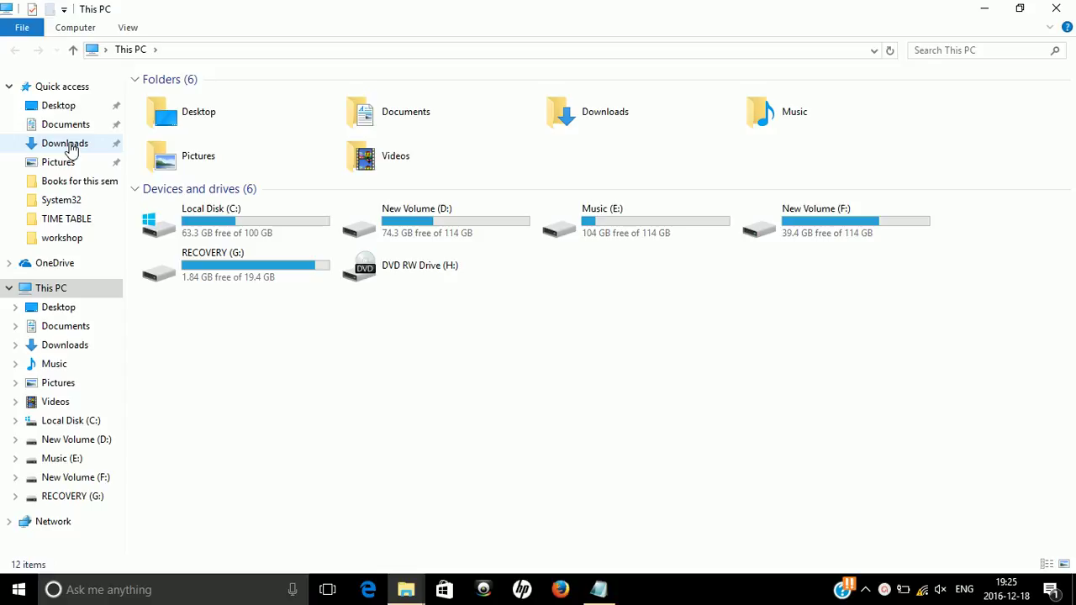
pyautogui.click(67, 145)
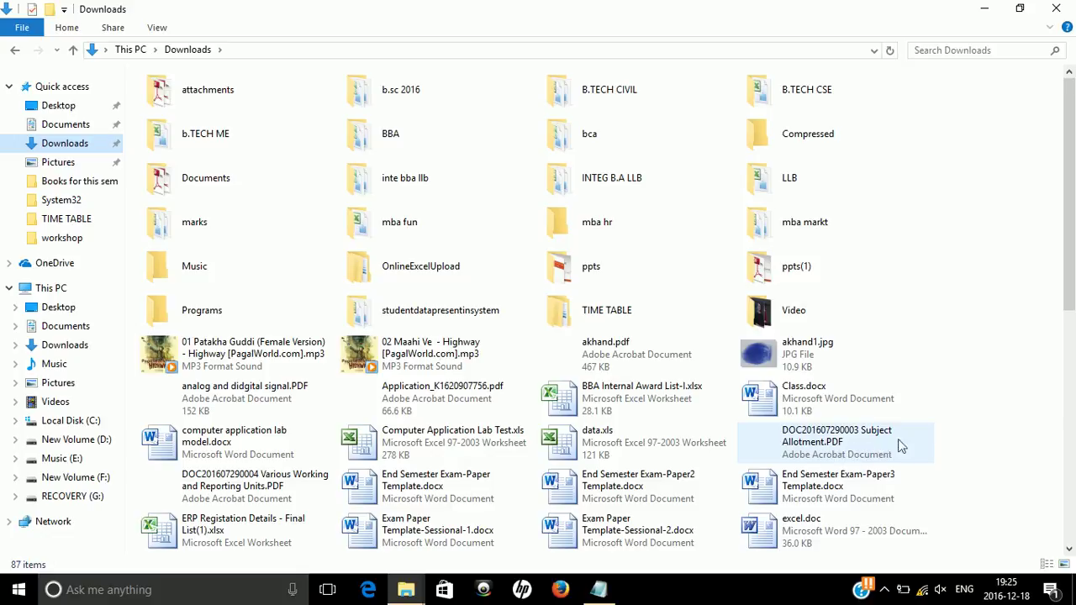
pyautogui.click(1071, 420)
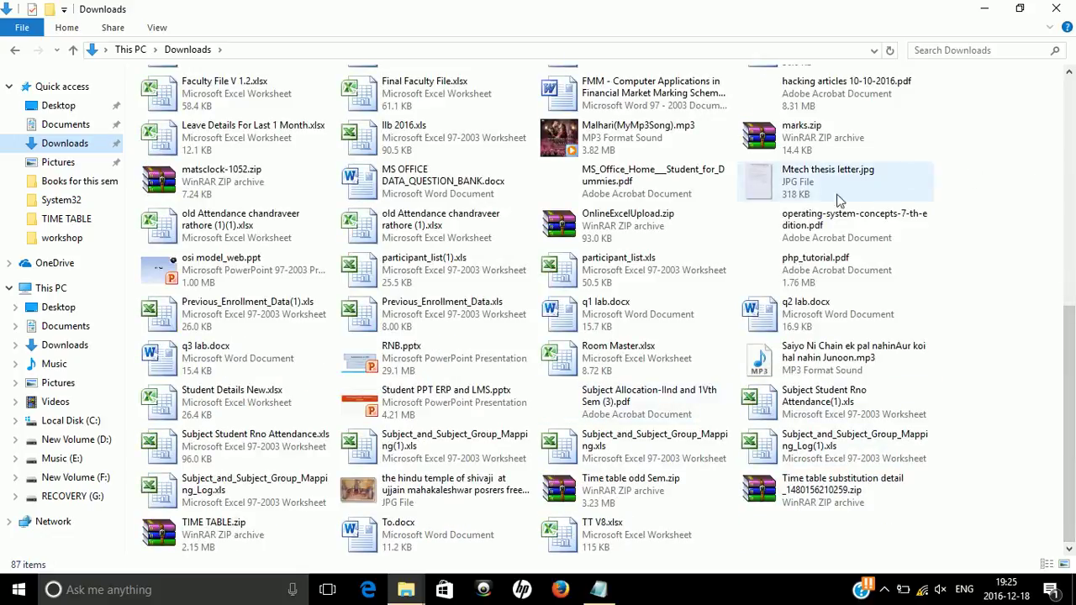
pyautogui.click(830, 221)
pyautogui.press('Home')
pyautogui.press('Right')
pyautogui.press('Right')
pyautogui.press('m')
pyautogui.press('m')
pyautogui.press('m')
pyautogui.press('m')
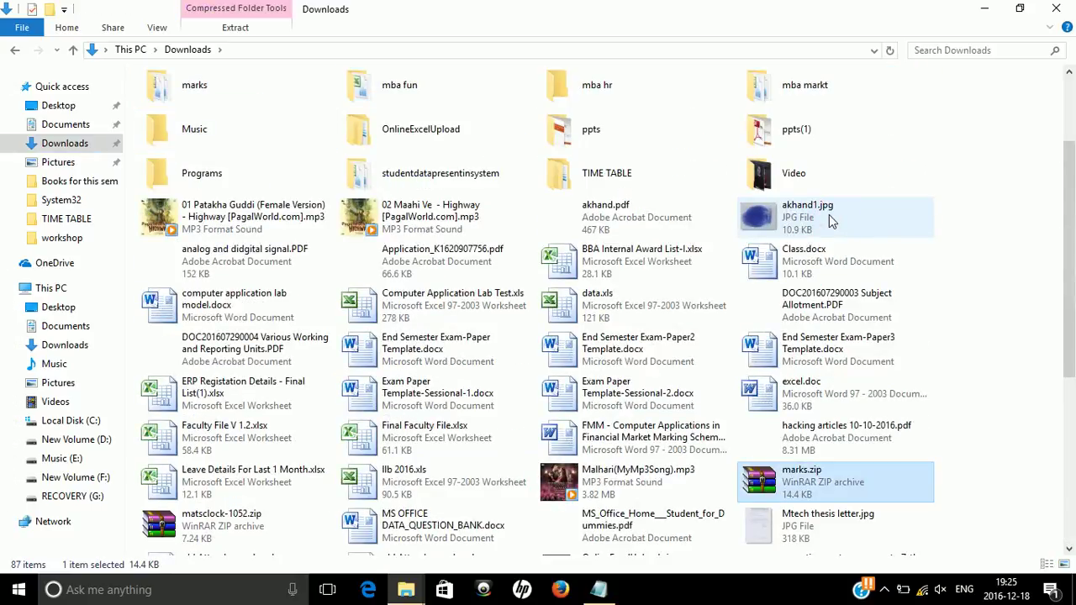
pyautogui.click(807, 359)
pyautogui.press('Down')
pyautogui.press('Down')
pyautogui.press('Down')
pyautogui.press('Down')
pyautogui.press('Down')
pyautogui.press('Down')
pyautogui.press('Down')
pyautogui.press('Down')
pyautogui.press('Down')
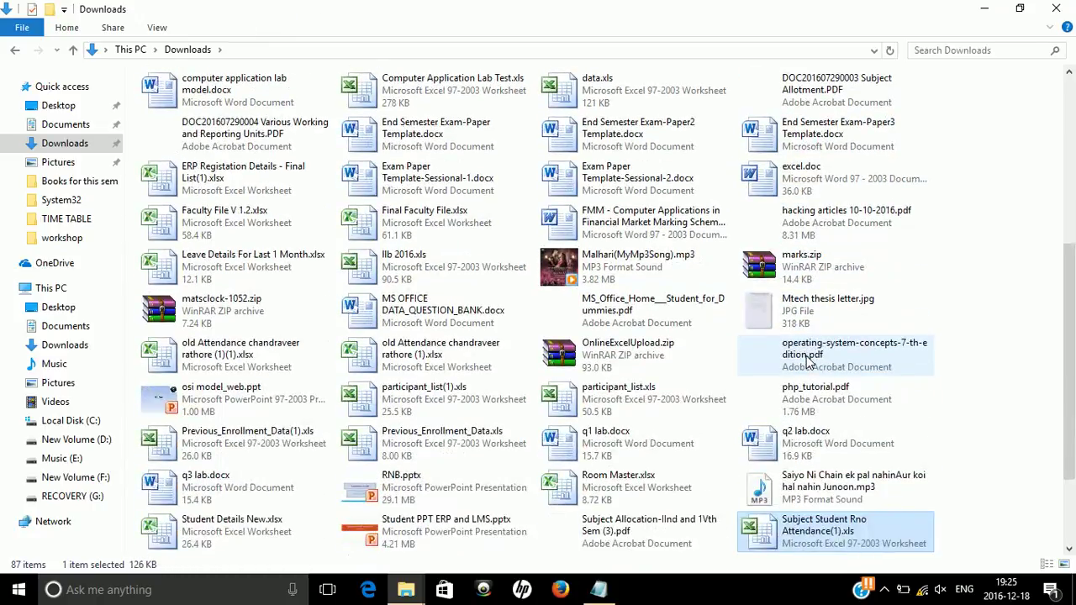
pyautogui.click(641, 306)
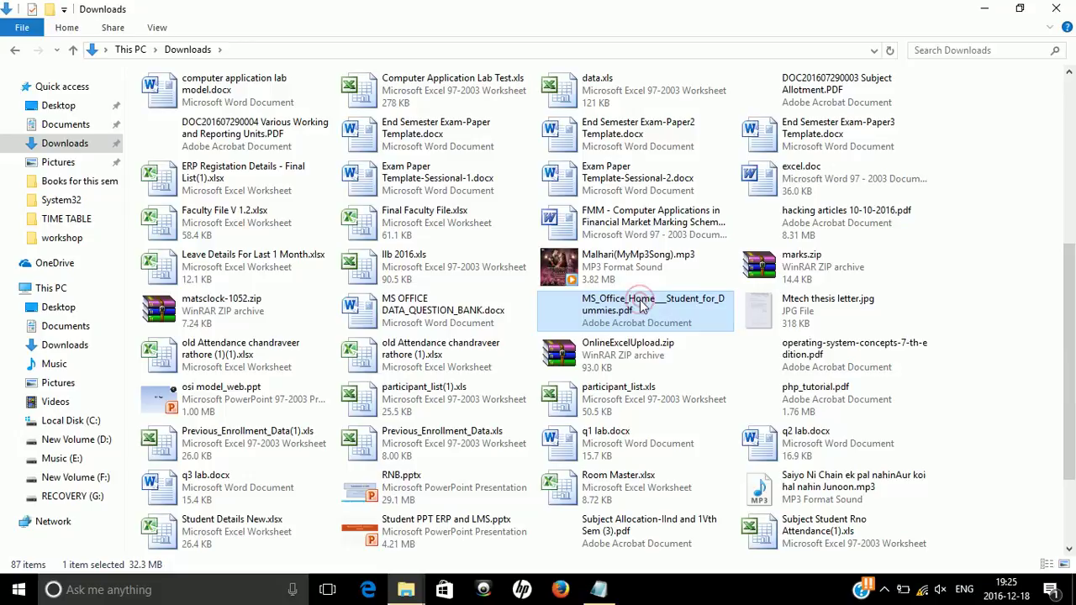
pyautogui.doubleClick(641, 306)
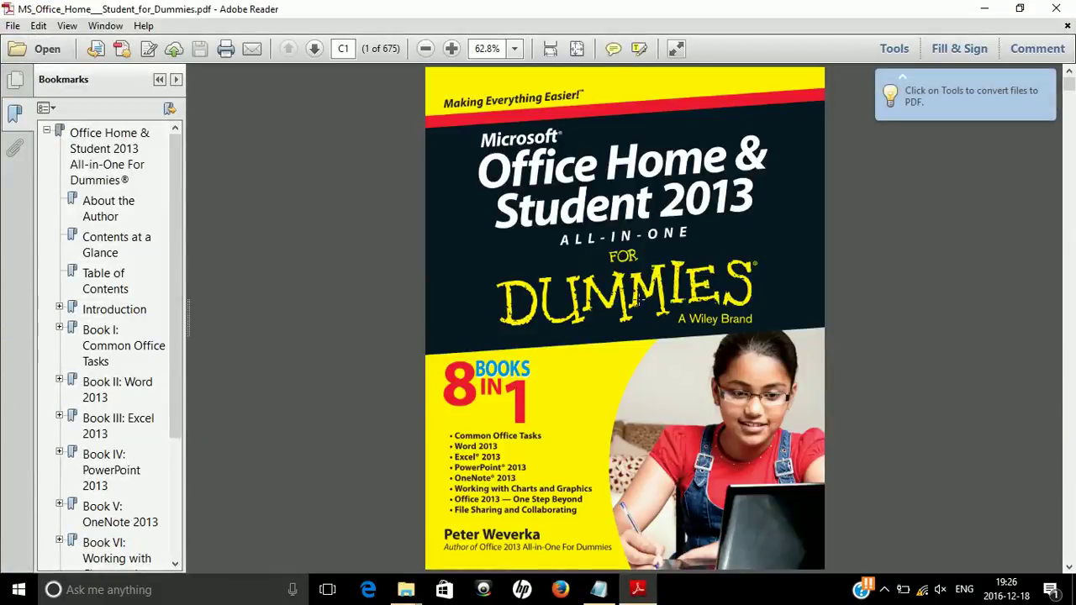
# - Go to the PDF's Table of Contents bookmark at 100% zoom and follow the entry "Chapter 1: Creating a Chart"
pyautogui.click(96, 287)
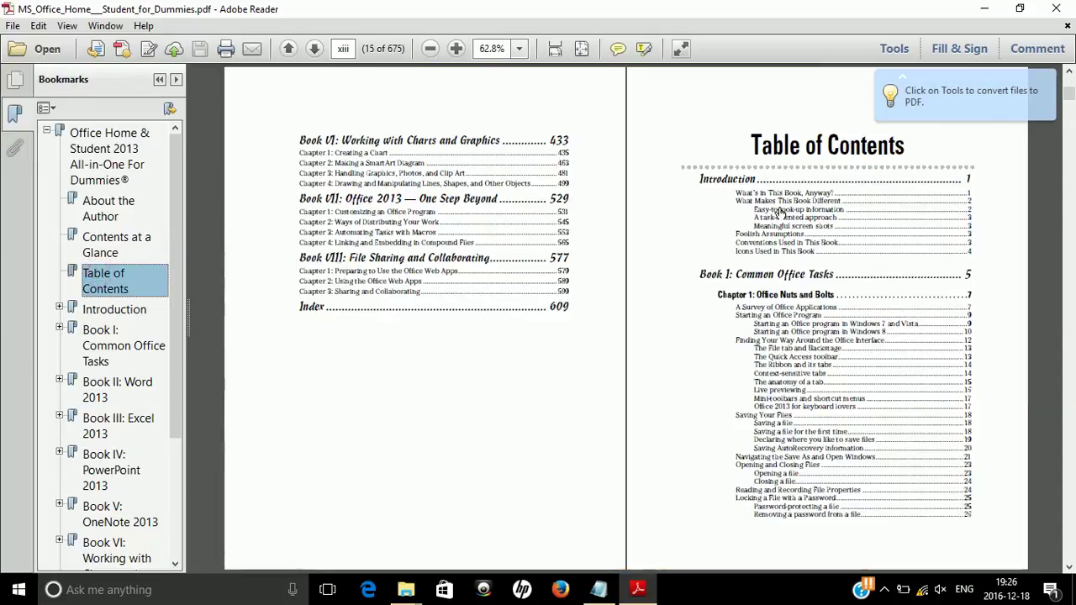
pyautogui.click(455, 48)
pyautogui.click(456, 48)
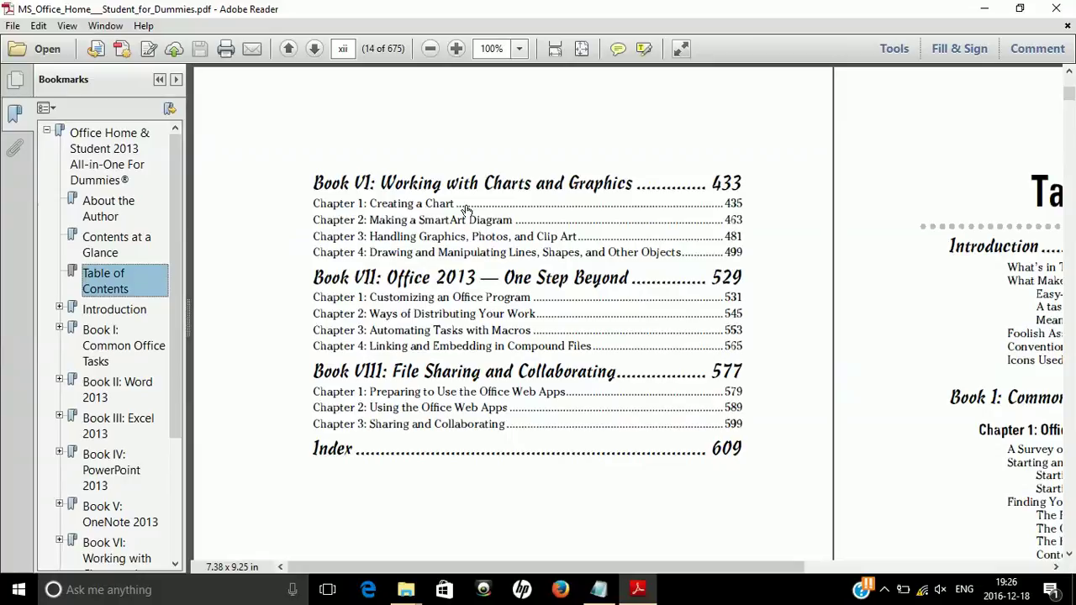
pyautogui.click(343, 48)
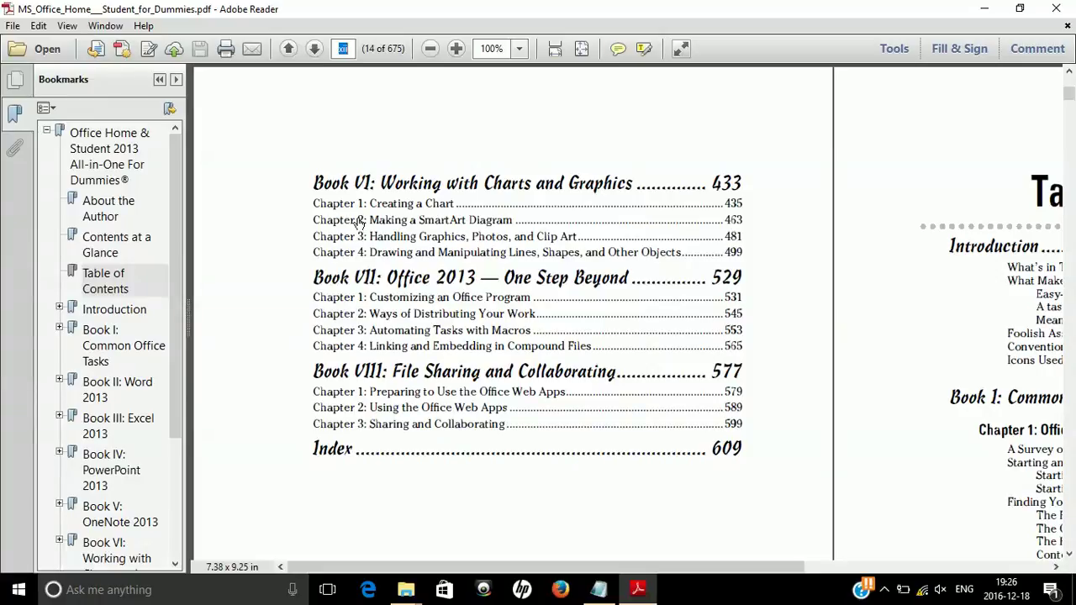
pyautogui.click(403, 206)
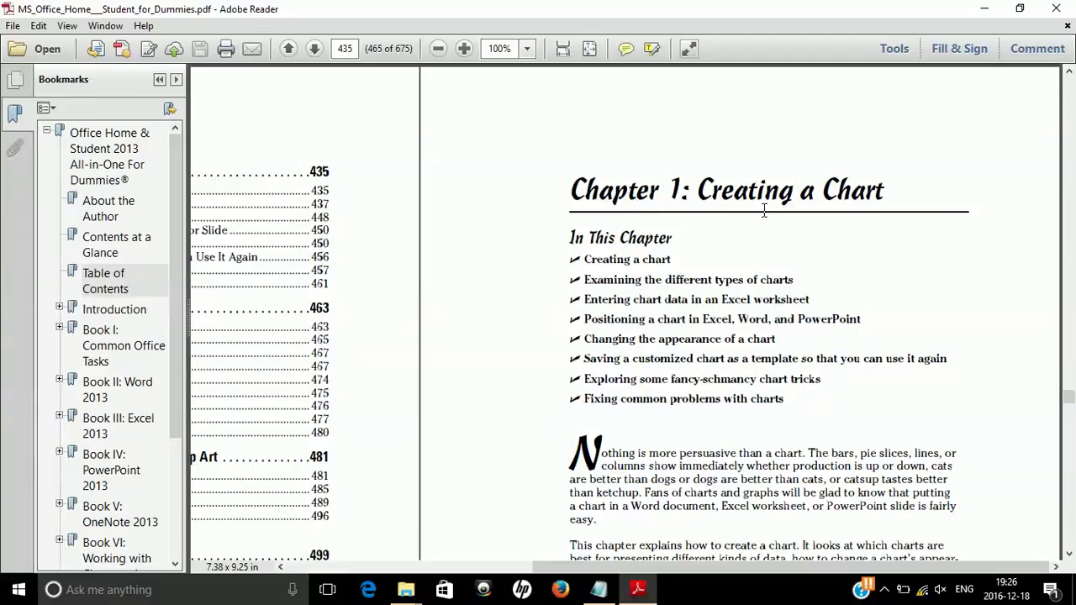
# - Close the PDF and the Downloads folder window, and return to the Notepad note
pyautogui.click(1059, 9)
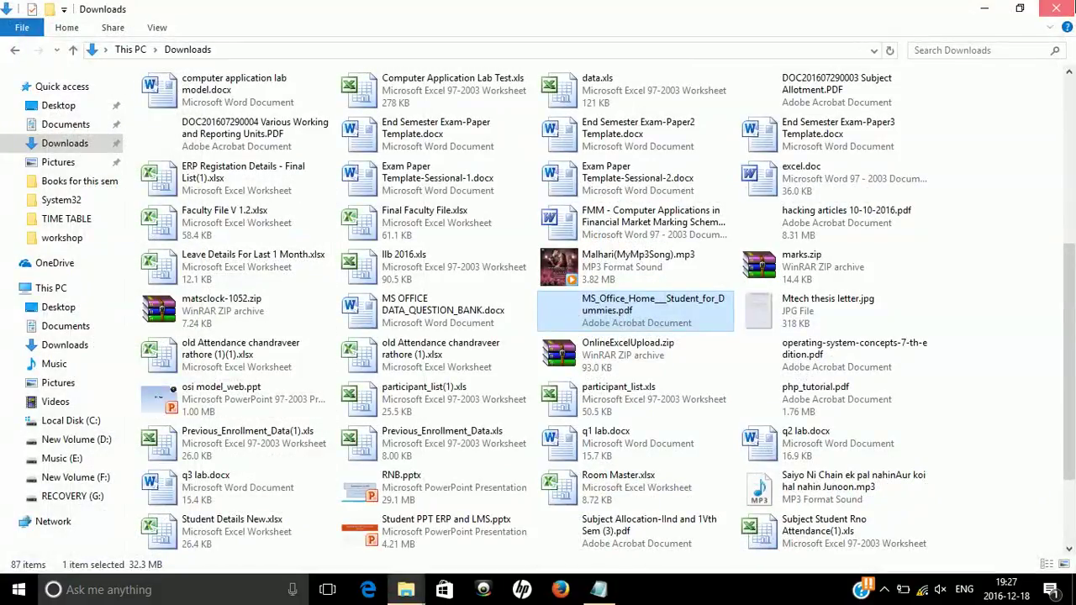
pyautogui.click(1056, 8)
pyautogui.click(240, 149)
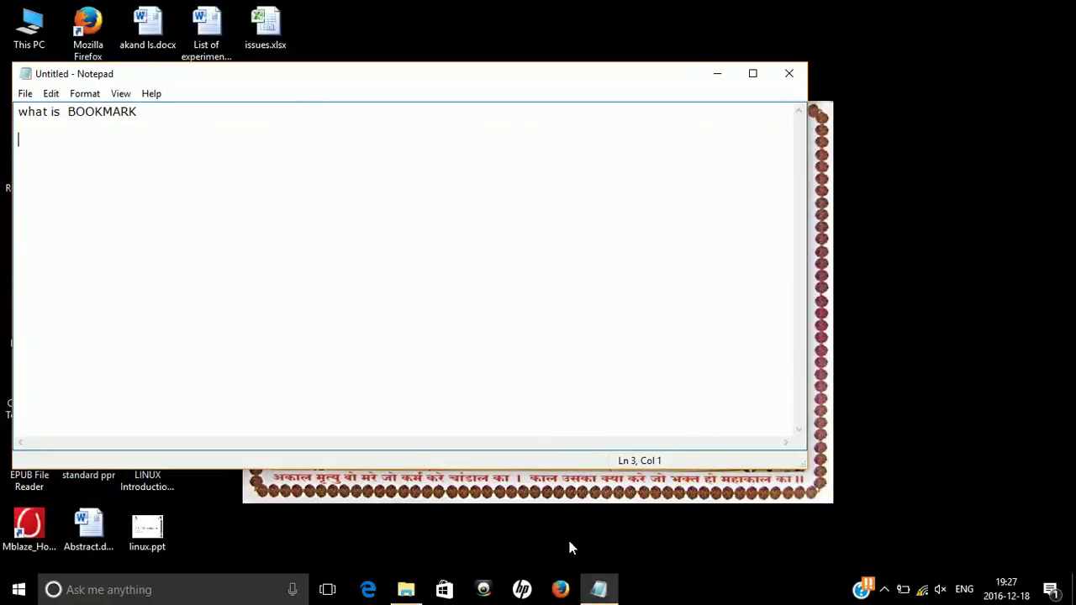
# - Launch Microsoft Word with the run command "winword" and get to the blank document
pyautogui.press('super+r')
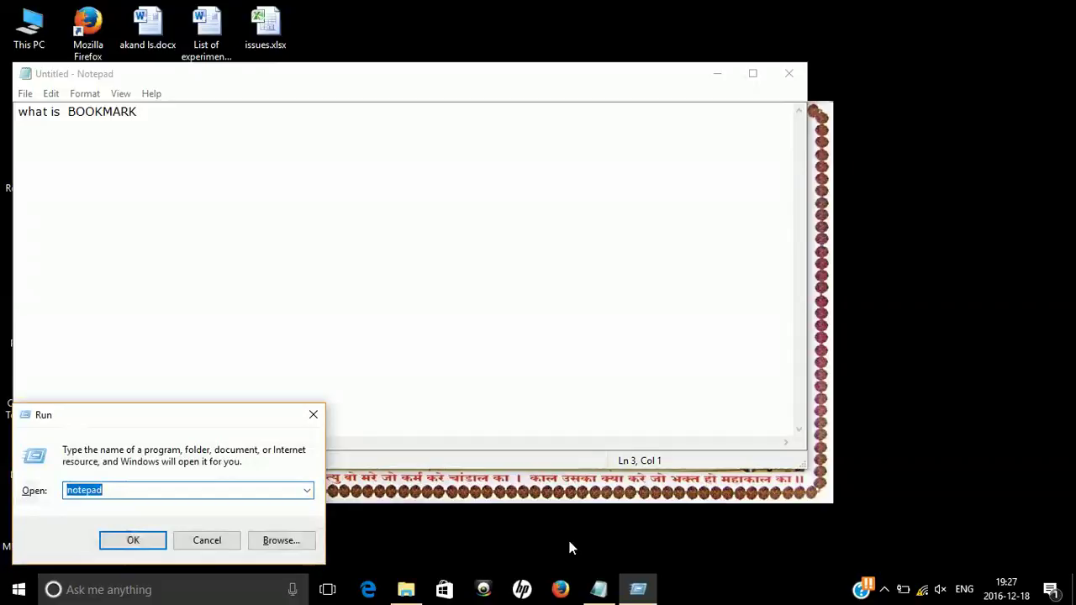
pyautogui.write('winword')
pyautogui.press('Return')
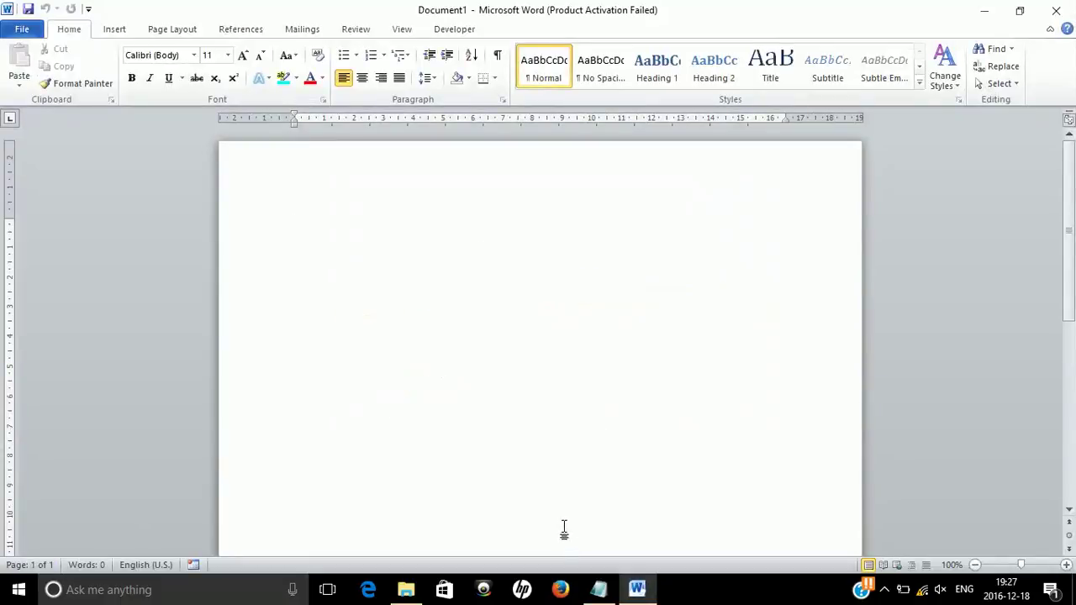
pyautogui.press('Escape')
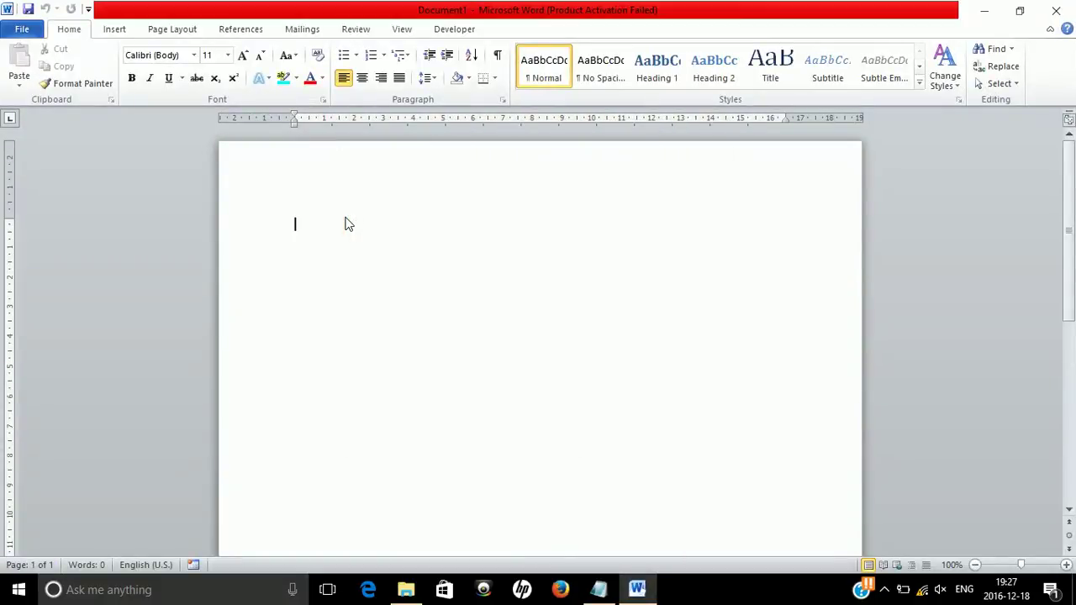
# - Write "Table of Contents" on the first page with the entries Chapter-1, Chapter-2 and Chapter-3 spaced below it
pyautogui.write('Table of')
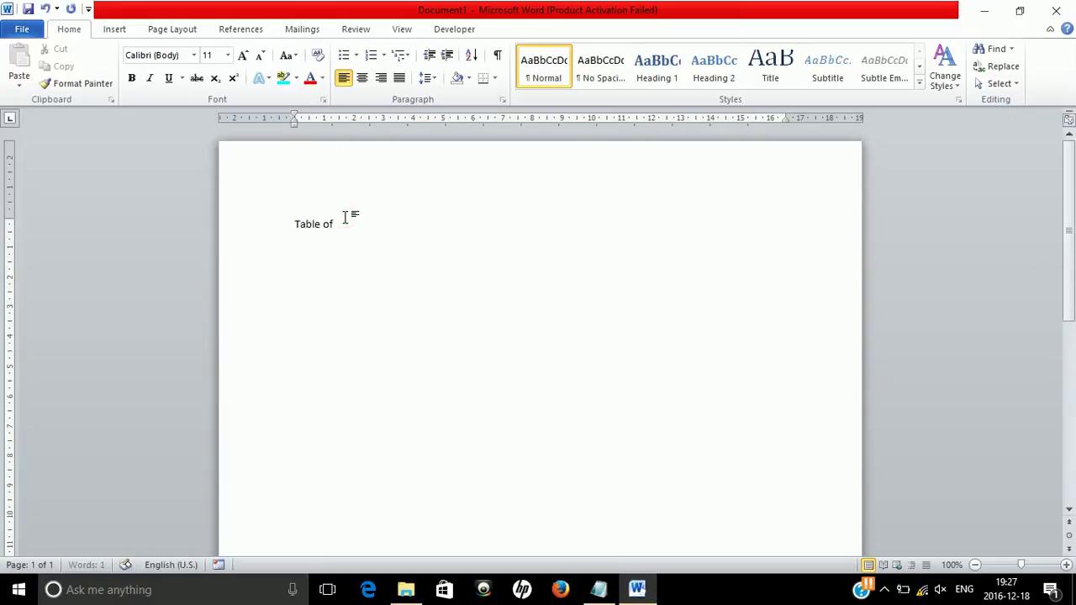
pyautogui.write(' Conten')
pyautogui.write('Ch')
pyautogui.write('apter-1')
pyautogui.write('Cj')
pyautogui.write('haoter')
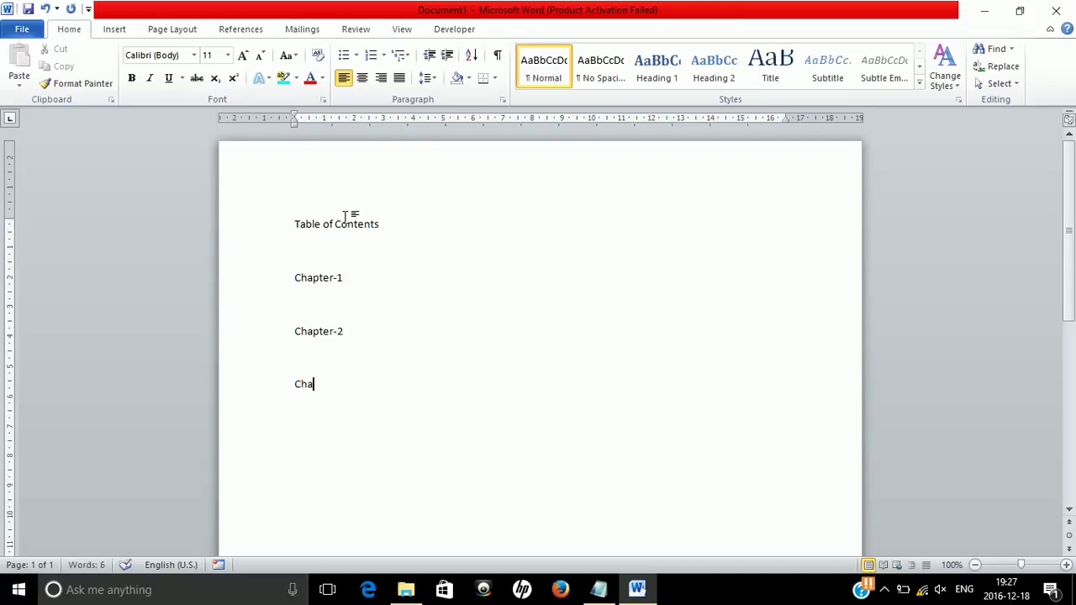
pyautogui.write('pter-3')
# - Start a second page with the heading "Chapter-1 page" and the text "Introduction" below it
pyautogui.scroll(-7, 320, 296)
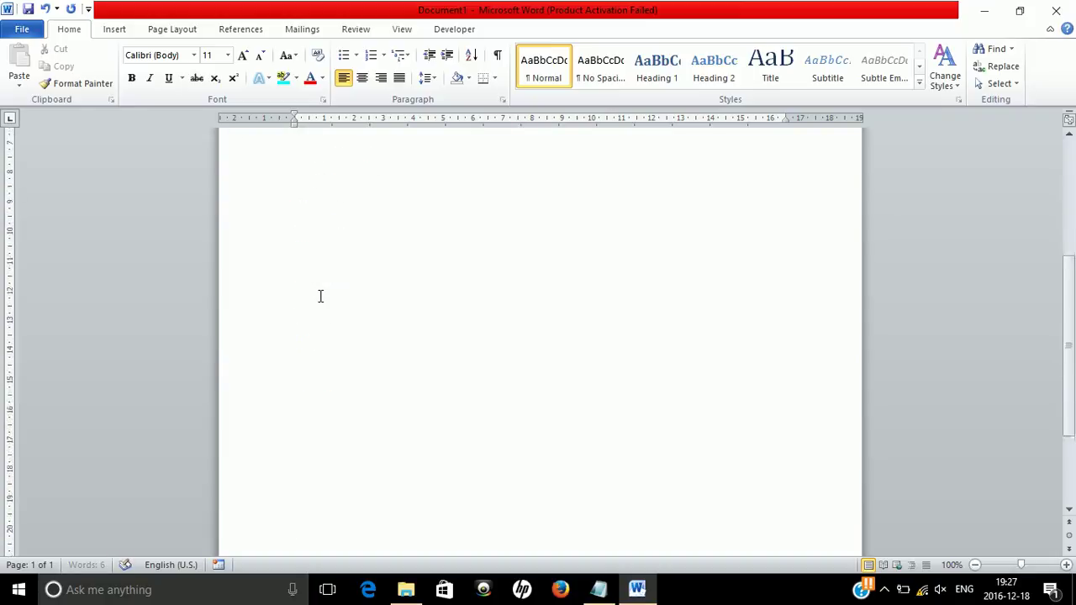
pyautogui.hotkey('ctrl', 'Return')
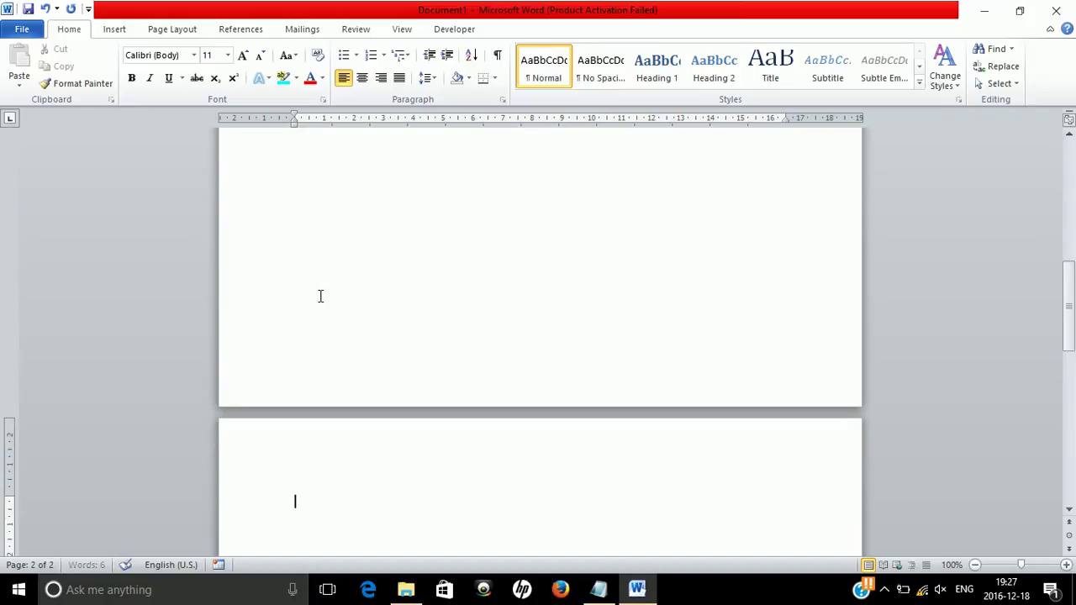
pyautogui.write('Chapter-1 page')
pyautogui.press('Return')
pyautogui.press('Return')
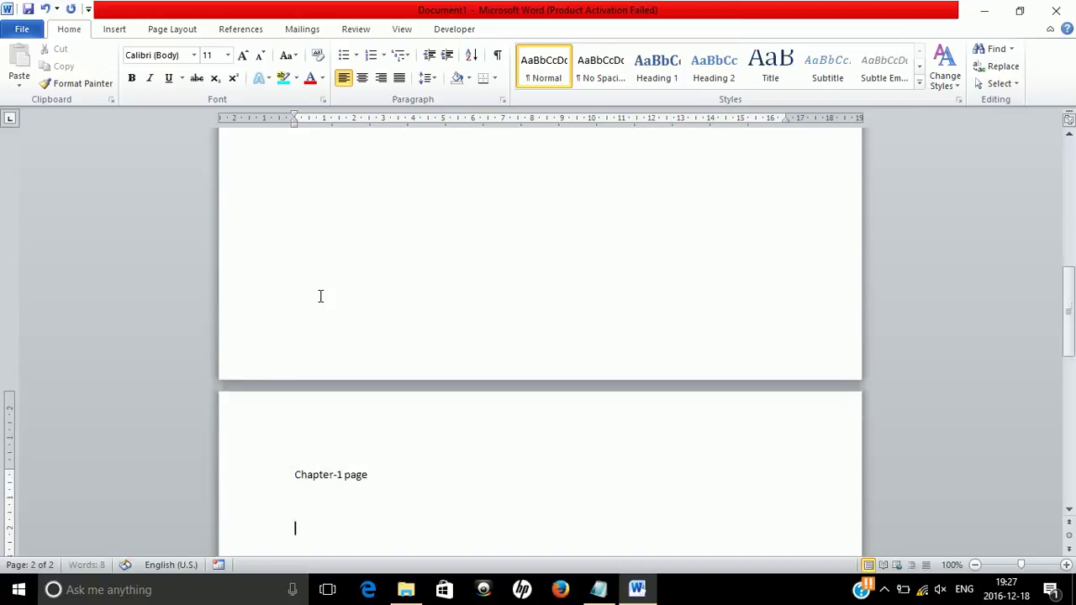
pyautogui.write('introducttion')
pyautogui.press('BackSpace')
pyautogui.write('ion')
# - Start a third page with the heading "Chapter-2" and the text "This is a chapter 2" below it
pyautogui.scroll(-8, 321, 296)
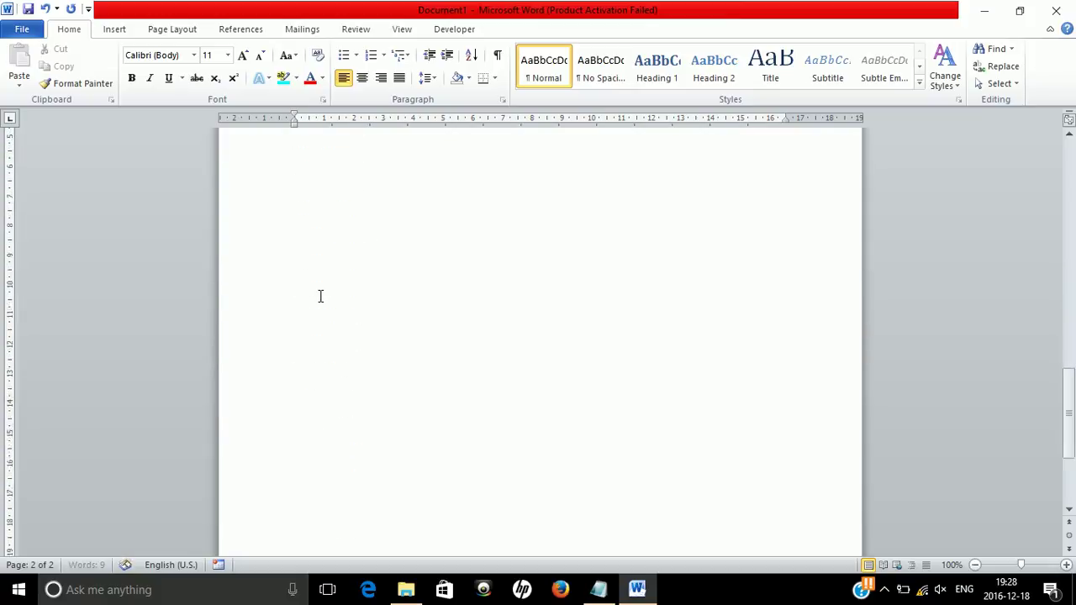
pyautogui.hotkey('ctrl', 'Return')
pyautogui.press('BackSpace')
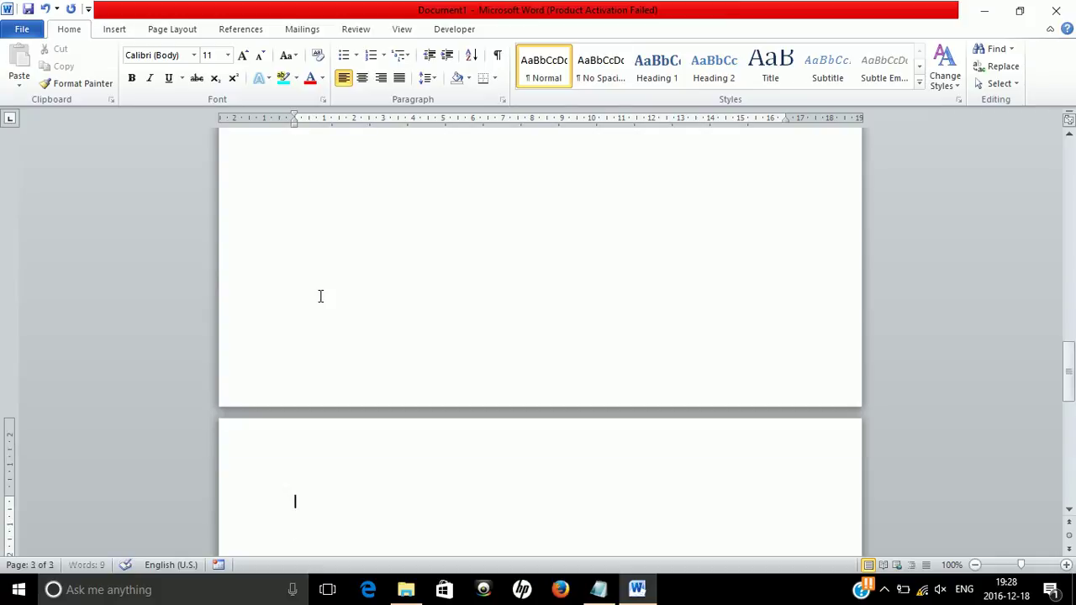
pyautogui.write('Chapter-2')
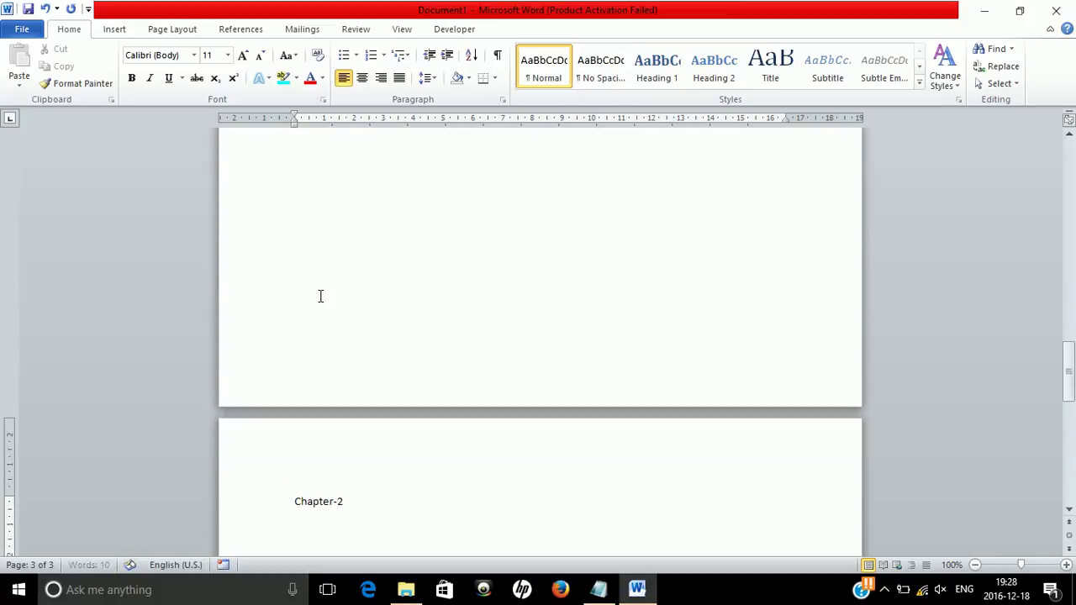
pyautogui.press('Return')
pyautogui.press('Return')
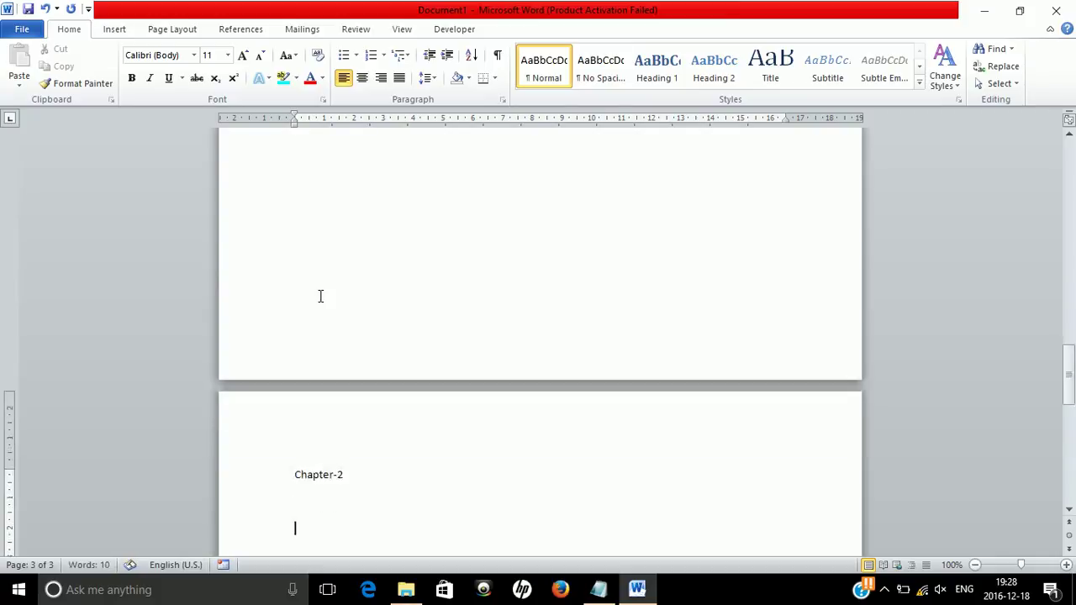
pyautogui.write('This is a chapter 2')
# - Start a fourth page with the heading "Chapter-3" and the text "This is a final page" below it
pyautogui.scroll(-2, 321, 294)
pyautogui.press('Return')
pyautogui.press('Return')
pyautogui.press('Return')
pyautogui.press('Return')
pyautogui.press('Return')
pyautogui.press('Return')
pyautogui.press('Return')
pyautogui.press('Return')
pyautogui.press('Return')
pyautogui.press('Return')
pyautogui.press('Return')
pyautogui.press('Return')
pyautogui.press('Return')
pyautogui.press('Return')
pyautogui.press('Return')
pyautogui.press('Return')
pyautogui.press('Return')
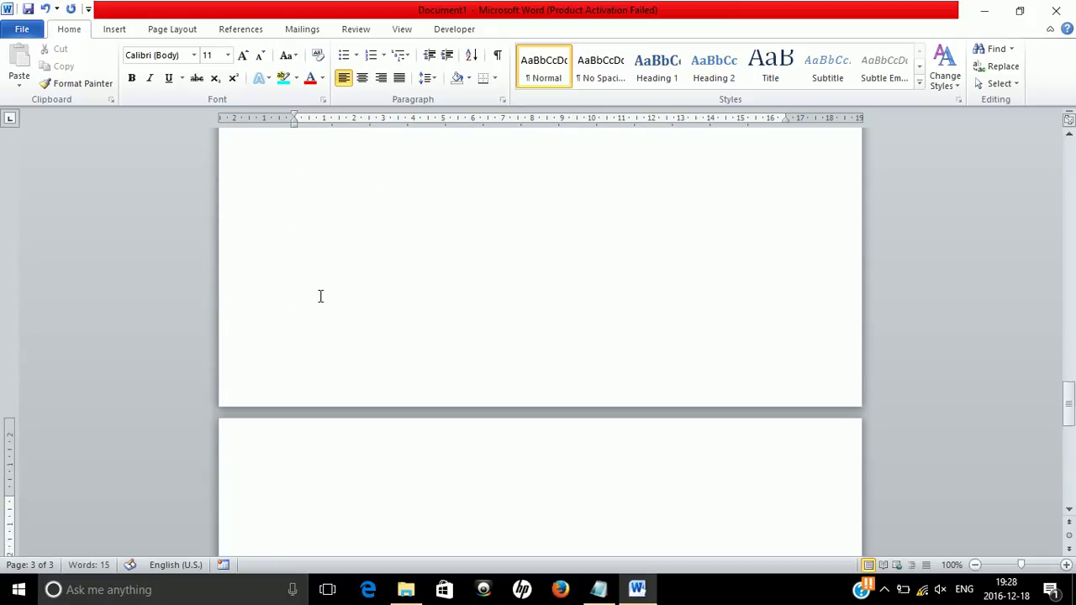
pyautogui.write('Chapter-3')
pyautogui.press('Return')
pyautogui.press('Return')
pyautogui.write('T')
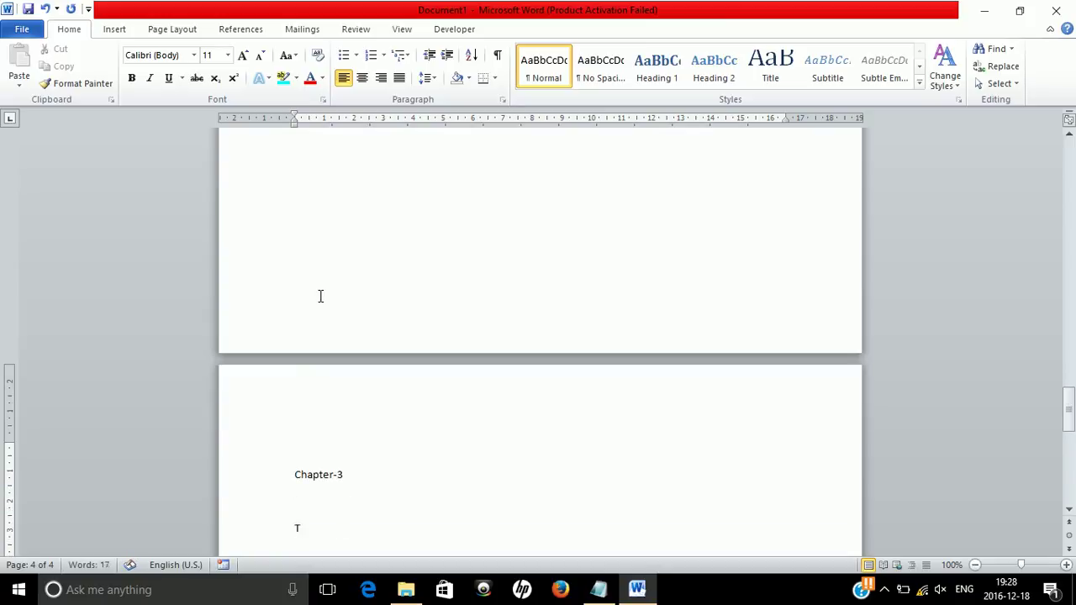
pyautogui.write('his is a final')
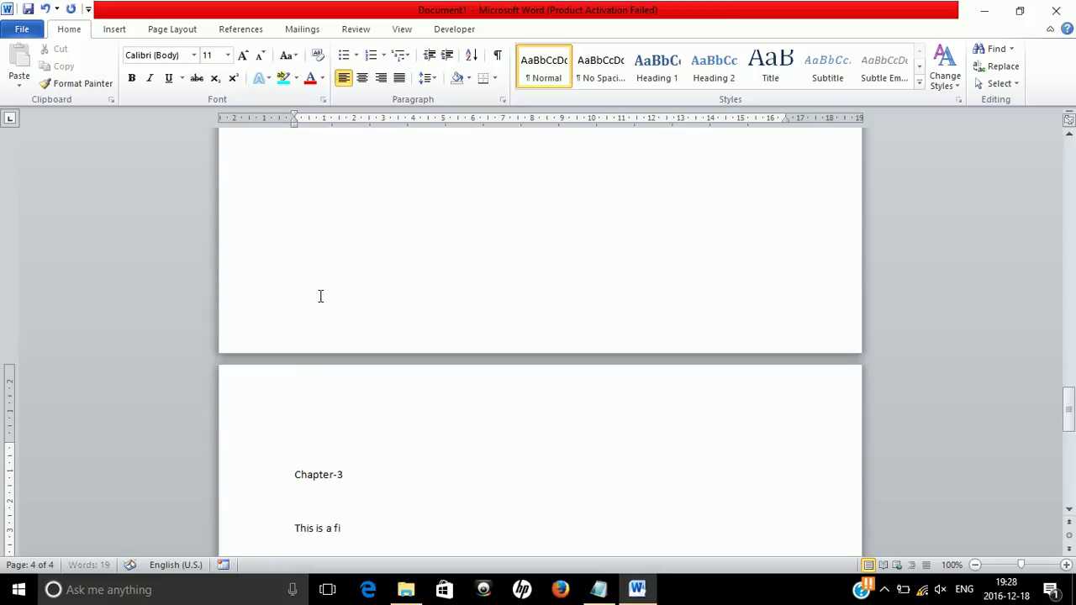
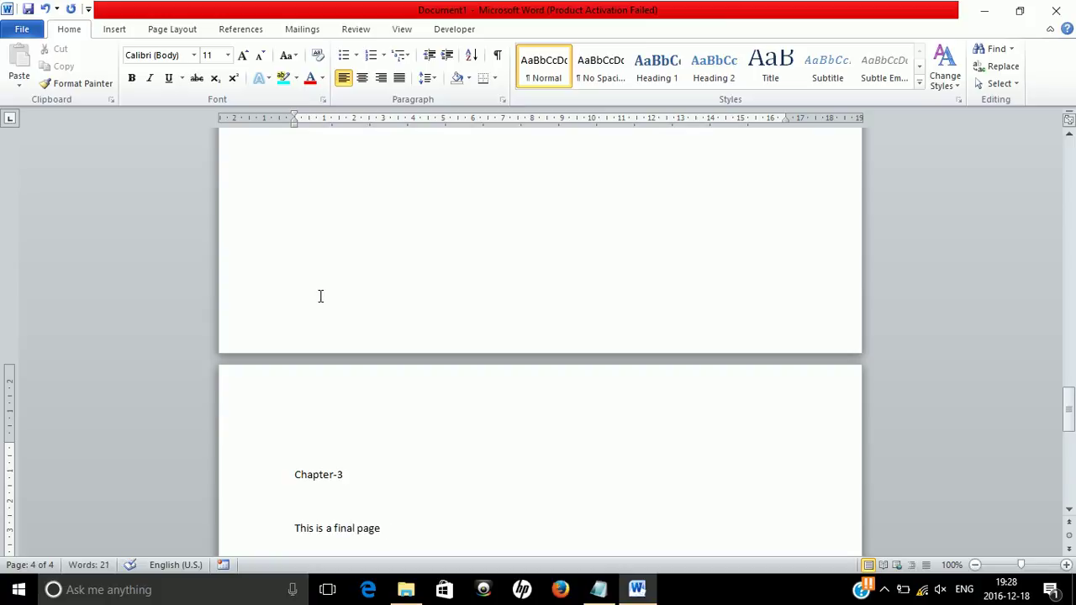
# - Add a bookmark named "chapter1" below the "Introduction" text on the Chapter-1 page
pyautogui.press('Left')
pyautogui.press('Up')
pyautogui.press('Up')
pyautogui.press('Up')
pyautogui.press('Up')
pyautogui.press('Up')
pyautogui.press('Up')
pyautogui.press('Up')
pyautogui.press('Up')
pyautogui.press('Up')
pyautogui.press('Up')
pyautogui.press('Up')
pyautogui.press('Up')
pyautogui.press('Up')
pyautogui.press('Up')
pyautogui.press('Up')
pyautogui.press('Up')
pyautogui.press('Up')
pyautogui.press('Up')
pyautogui.press('Up')
pyautogui.press('Up')
pyautogui.press('Up')
pyautogui.press('Up')
pyautogui.press('Up')
pyautogui.press('Up')
pyautogui.press('Up')
pyautogui.press('Up')
pyautogui.press('Up')
pyautogui.press('Up')
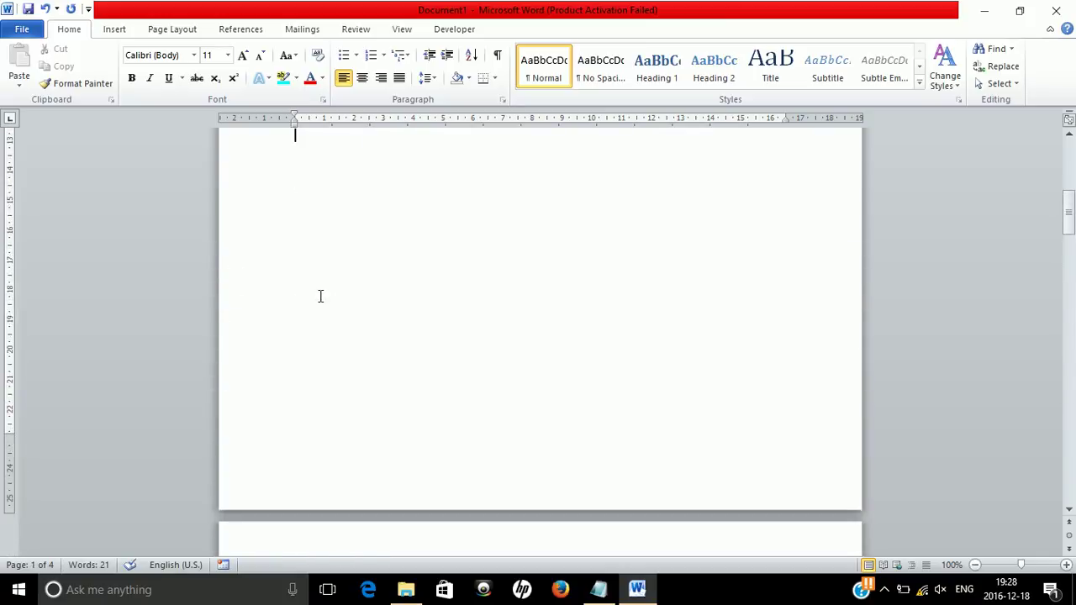
pyautogui.press('Down')
pyautogui.press('Down')
pyautogui.press('Down')
pyautogui.press('Down')
pyautogui.press('Down')
pyautogui.press('Down')
pyautogui.press('Down')
pyautogui.press('Down')
pyautogui.press('Down')
pyautogui.press('Down')
pyautogui.press('Down')
pyautogui.press('Down')
pyautogui.press('Down')
pyautogui.press('Down')
pyautogui.press('Down')
pyautogui.press('Down')
pyautogui.press('Down')
pyautogui.press('Down')
pyautogui.press('Down')
pyautogui.press('Down')
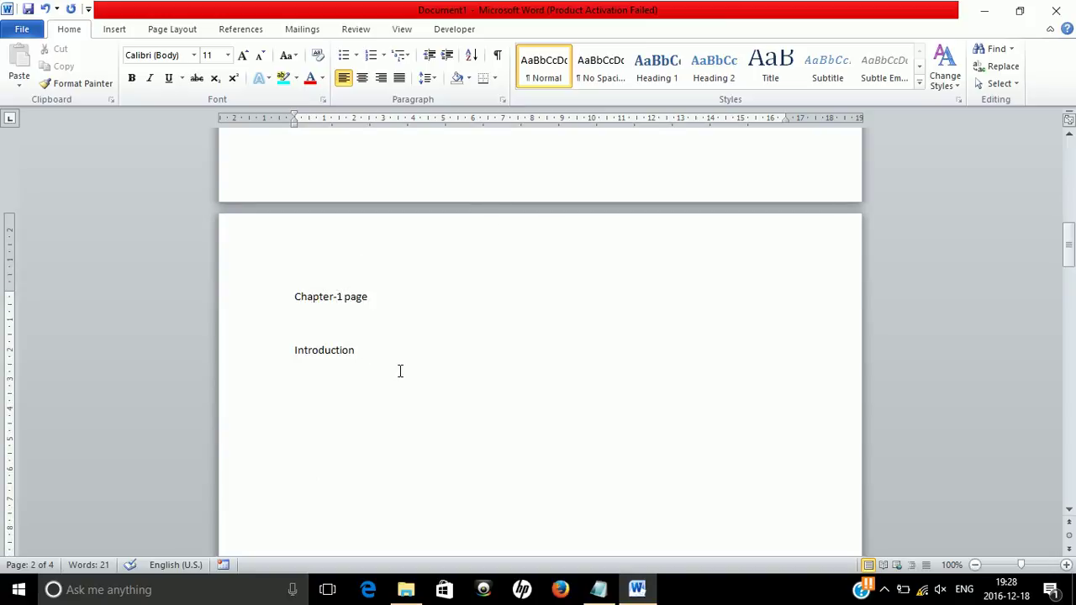
pyautogui.click(126, 32)
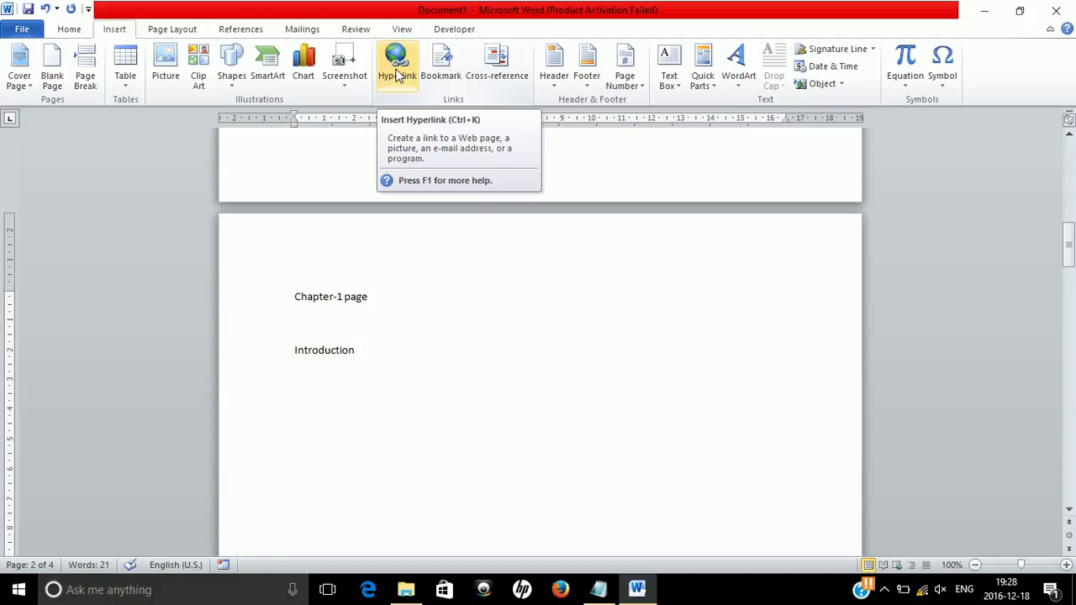
pyautogui.click(446, 80)
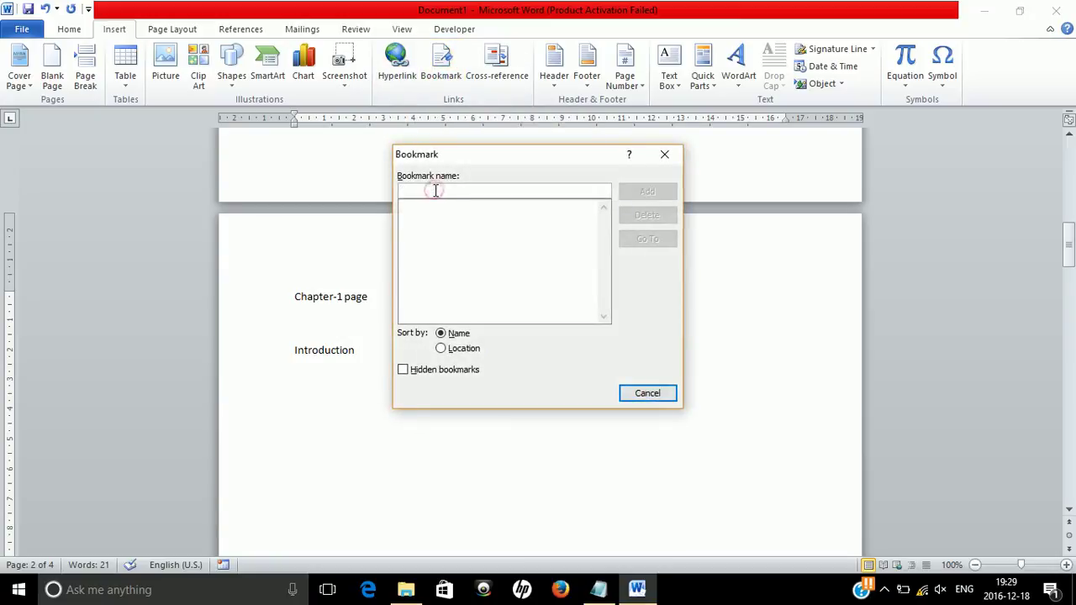
pyautogui.write('chapter1')
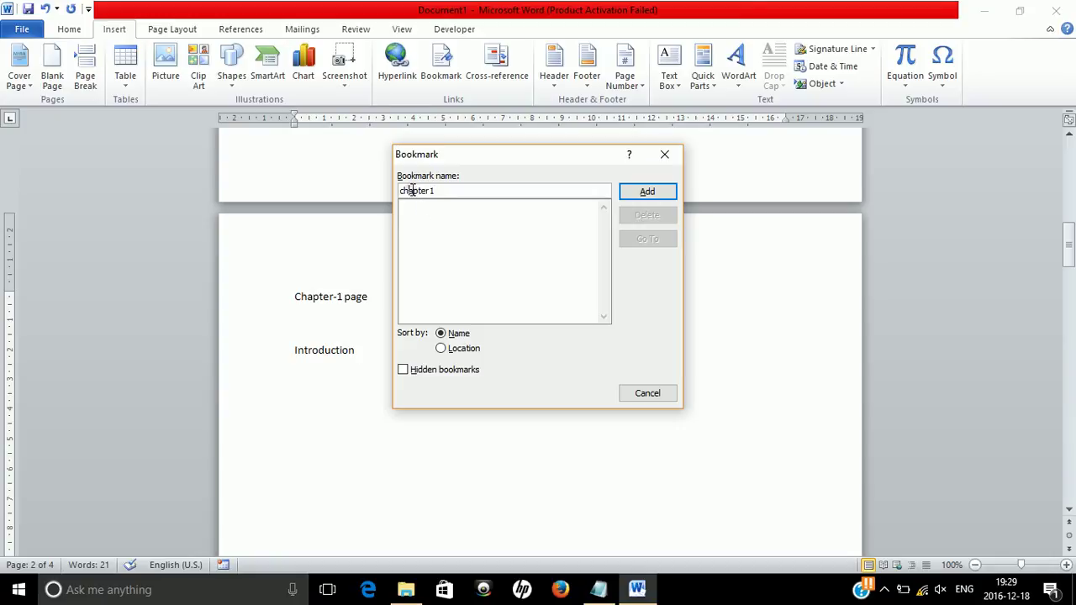
pyautogui.click(431, 191)
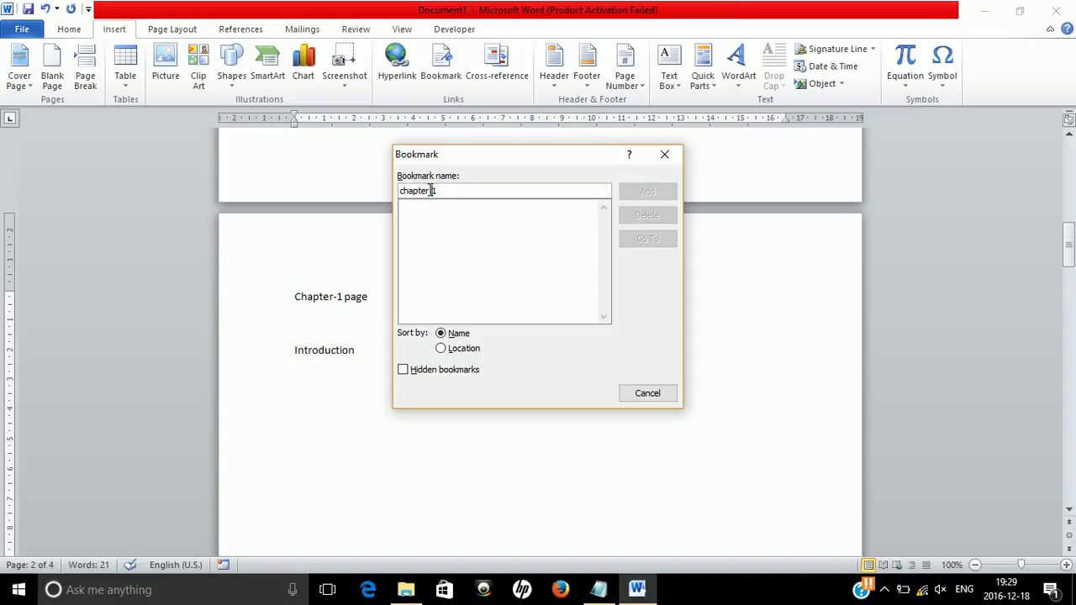
pyautogui.press('BackSpace')
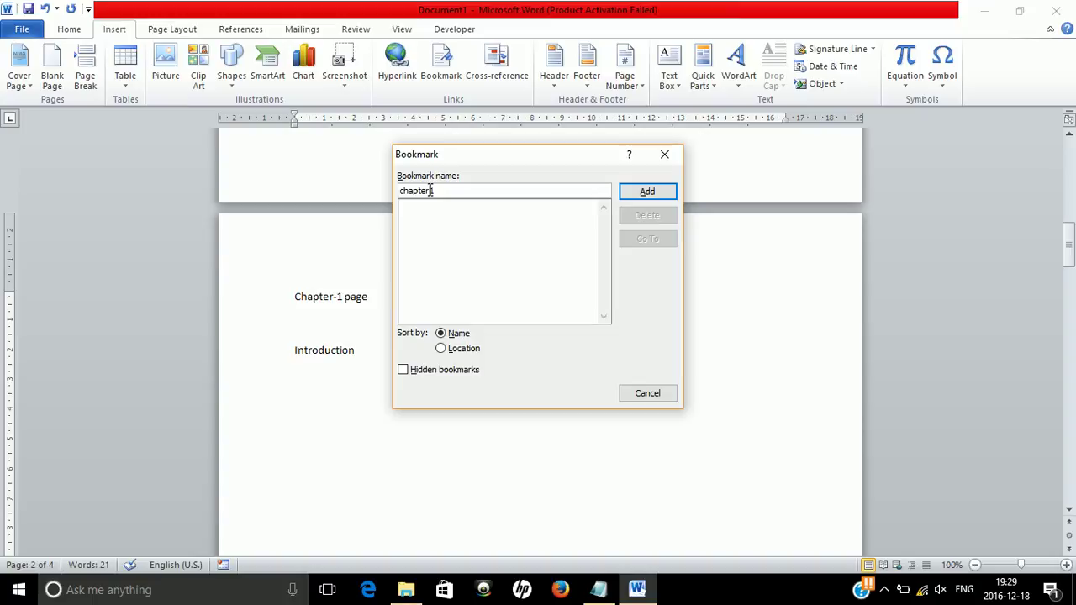
pyautogui.click(643, 193)
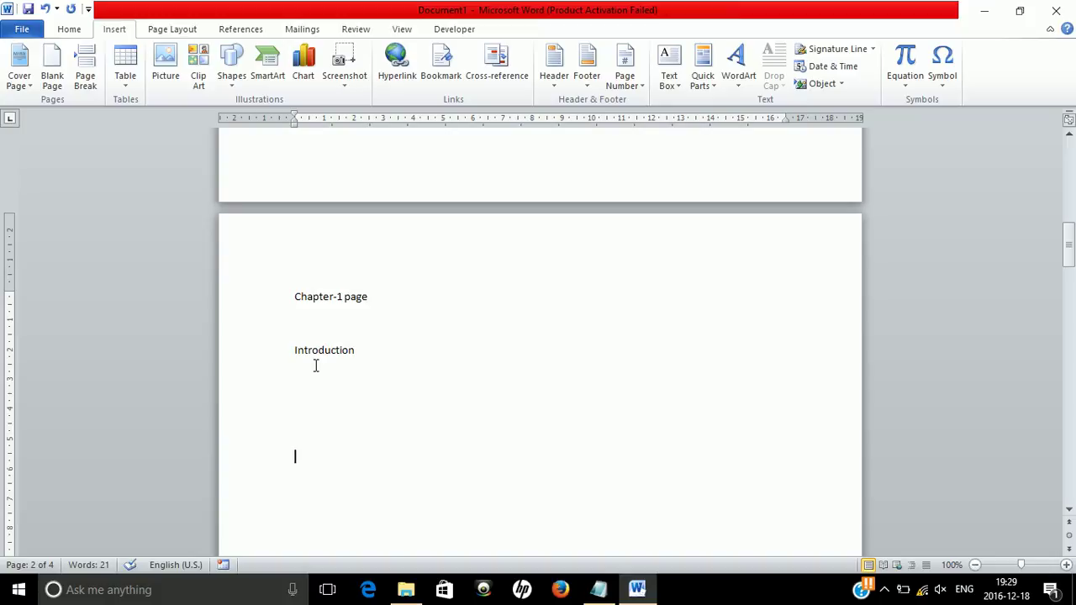
# - Add a bookmark named "chapter2" below the text on the Chapter-2 page
pyautogui.press('pagedown')
pyautogui.press('pagedown')
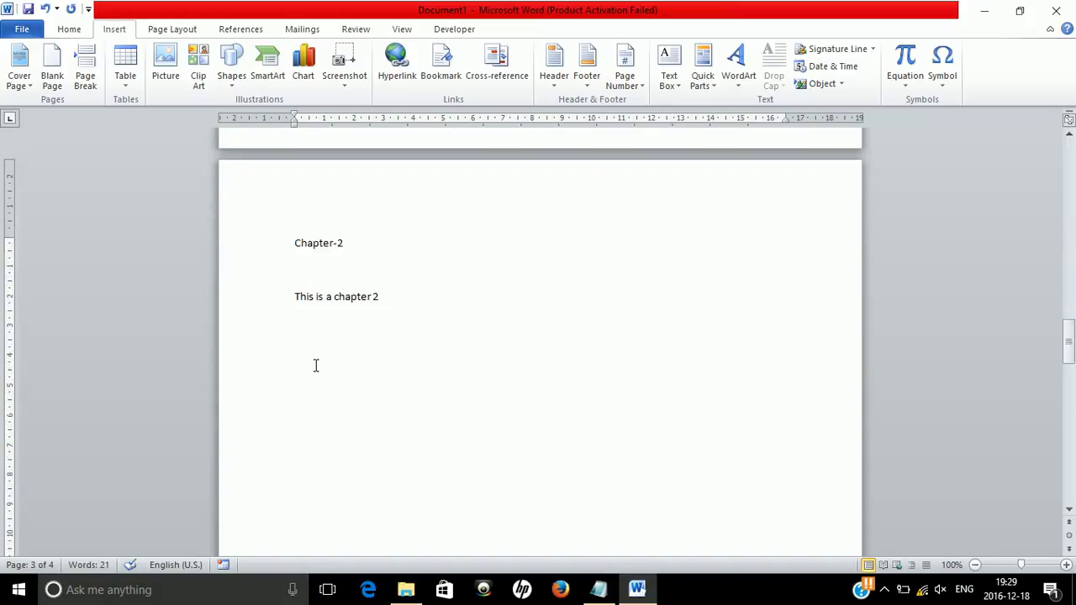
pyautogui.click(447, 77)
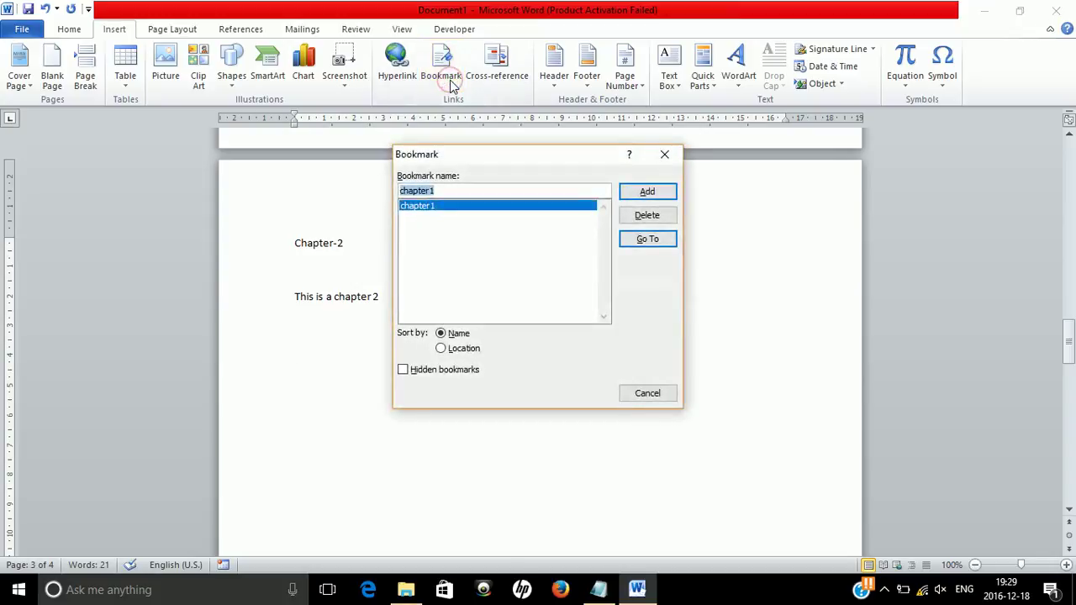
pyautogui.click(452, 190)
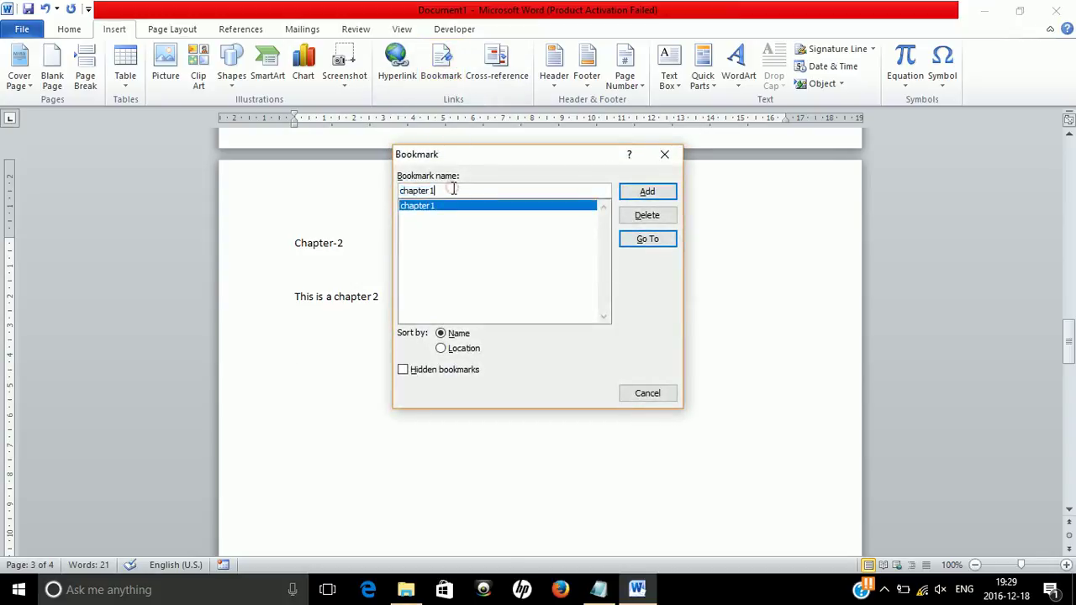
pyautogui.press('BackSpace')
pyautogui.write('2')
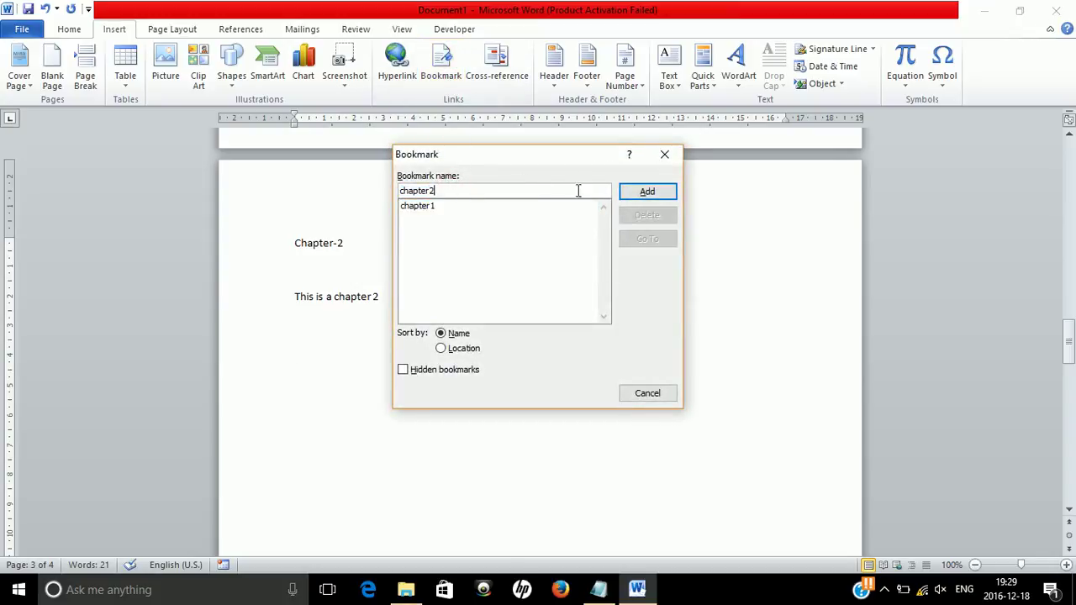
pyautogui.click(639, 192)
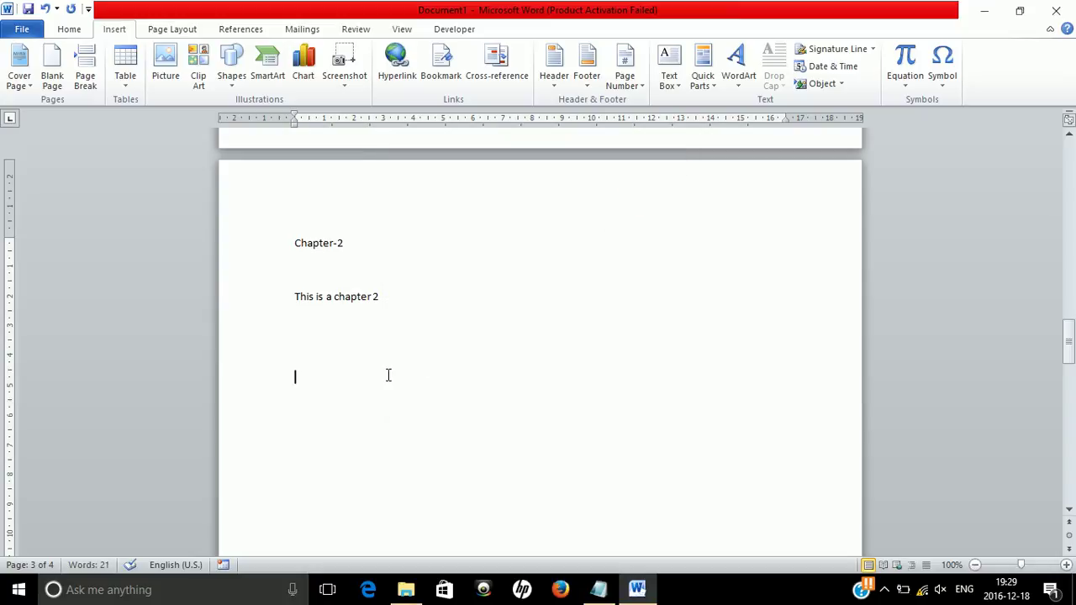
# - Add a bookmark named "chapter3" below the "This is a final page" text on the Chapter-3 page
pyautogui.press('Down')
pyautogui.press('Down')
pyautogui.press('Down')
pyautogui.press('Down')
pyautogui.press('Down')
pyautogui.press('Down')
pyautogui.press('Down')
pyautogui.press('Down')
pyautogui.press('Down')
pyautogui.press('Down')
pyautogui.press('Down')
pyautogui.press('Down')
pyautogui.press('Down')
pyautogui.press('Down')
pyautogui.press('Down')
pyautogui.press('Down')
pyautogui.press('Down')
pyautogui.press('Down')
pyautogui.press('Down')
pyautogui.press('Down')
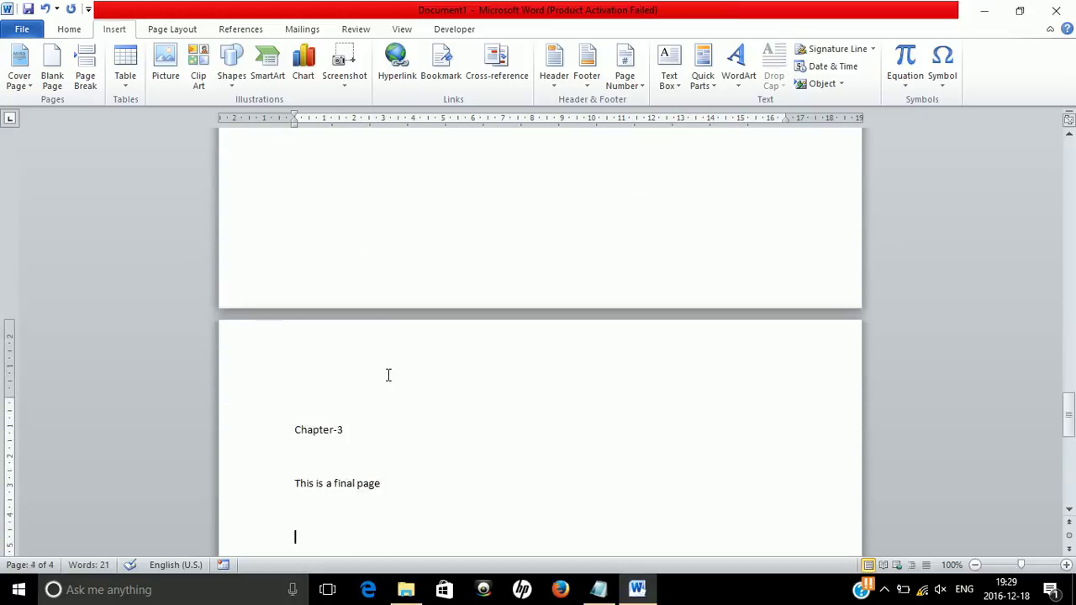
pyautogui.click(440, 74)
pyautogui.click(454, 190)
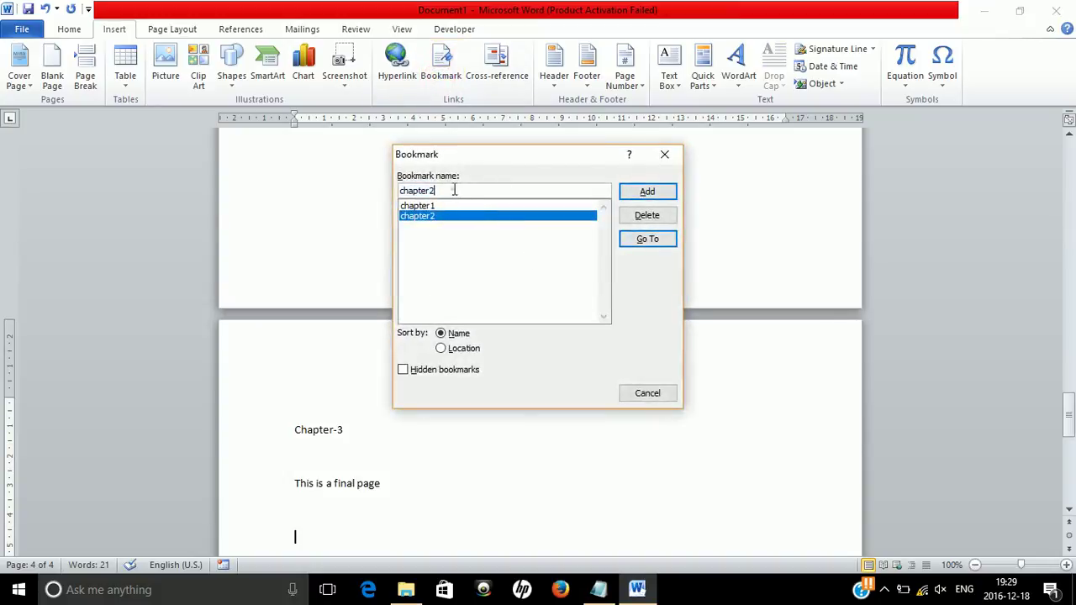
pyautogui.press('BackSpace')
pyautogui.write('3')
pyautogui.press('Return')
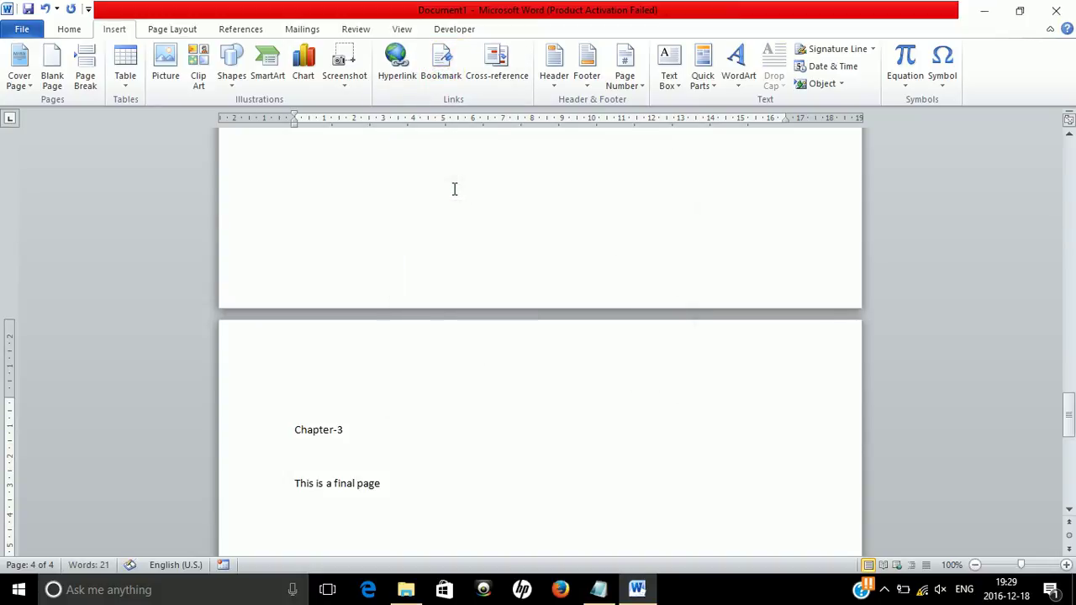
# - Hyperlink the "Chapter-1" entry under Table of Contents to the chapter1 bookmark
pyautogui.moveTo(1069, 412); pyautogui.dragTo(1069, 151)
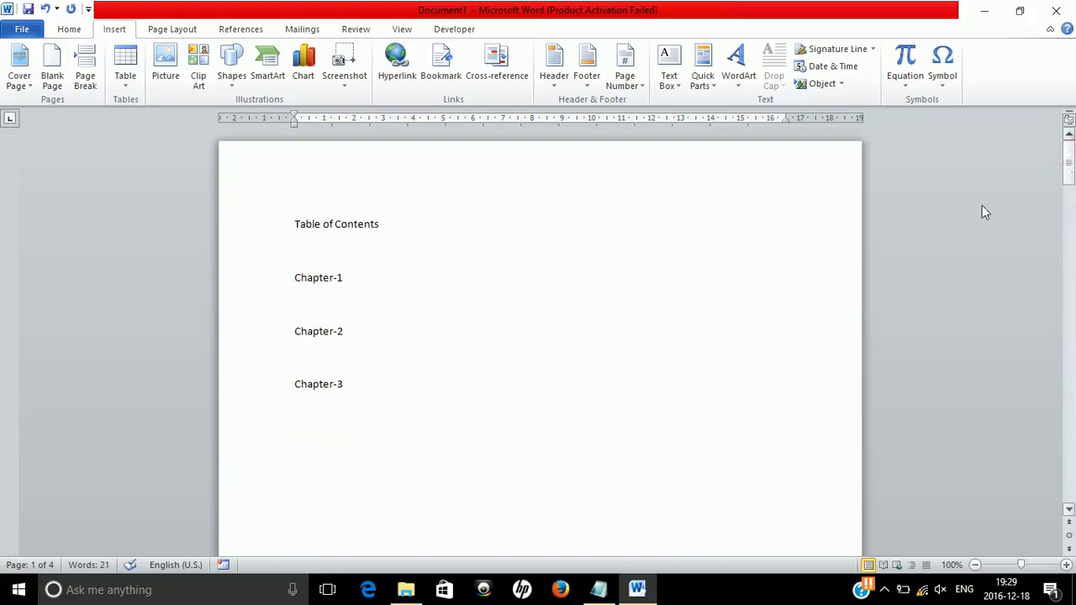
pyautogui.click(296, 281)
pyautogui.hotkey('shift', 'Right')
pyautogui.hotkey('shift', 'Right')
pyautogui.hotkey('shift', 'Right')
pyautogui.hotkey('shift', 'Right')
pyautogui.hotkey('shift', 'Right')
pyautogui.hotkey('shift', 'Right')
pyautogui.hotkey('shift', 'Right')
pyautogui.hotkey('shift', 'Right')
pyautogui.hotkey('shift', 'Right')
pyautogui.hotkey('shift', 'Right')
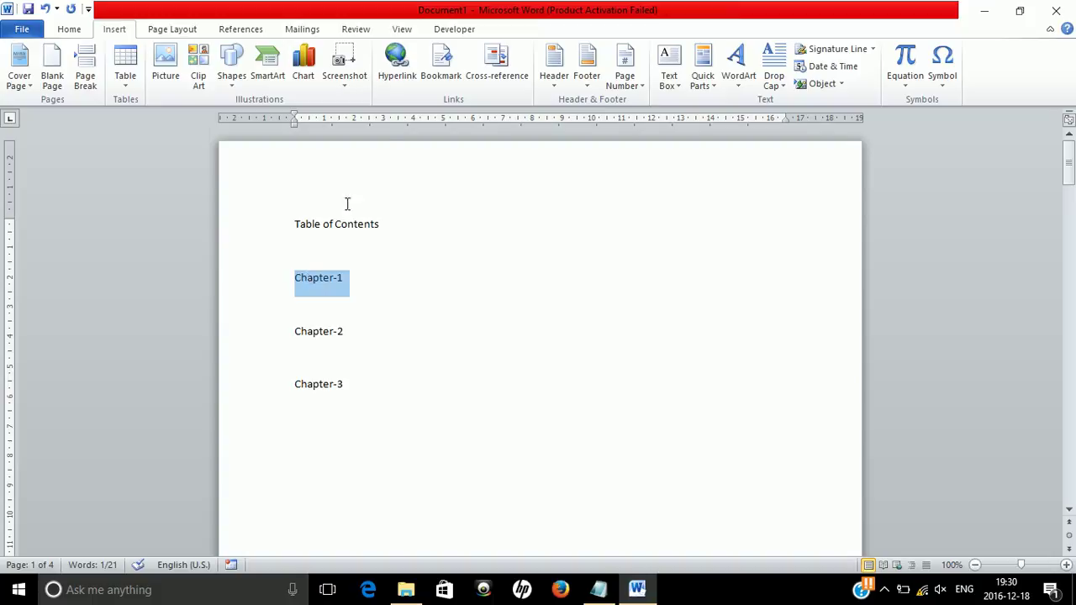
pyautogui.click(398, 76)
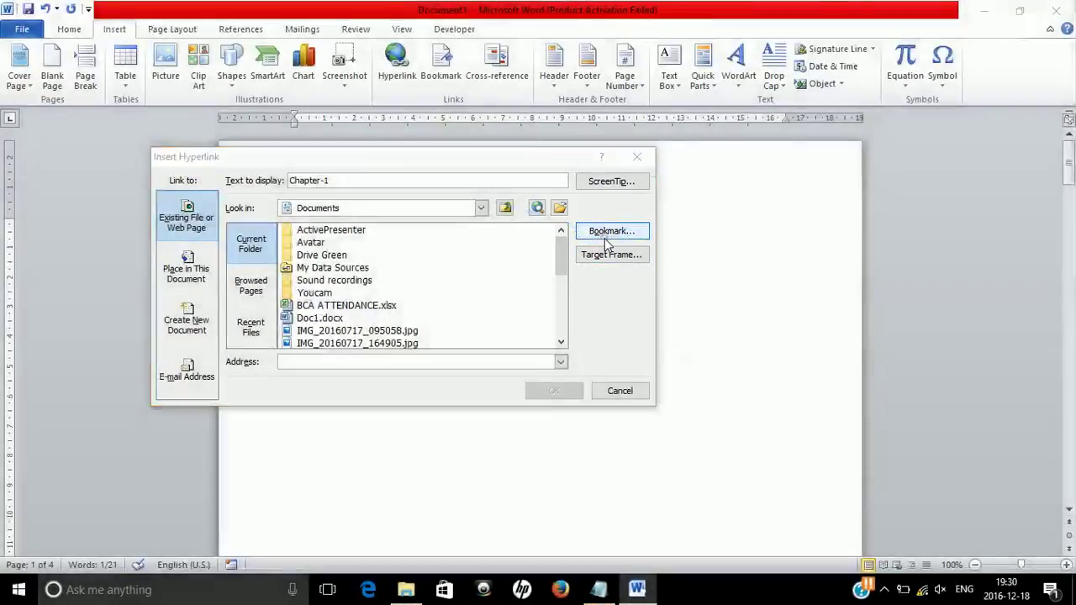
pyautogui.click(603, 234)
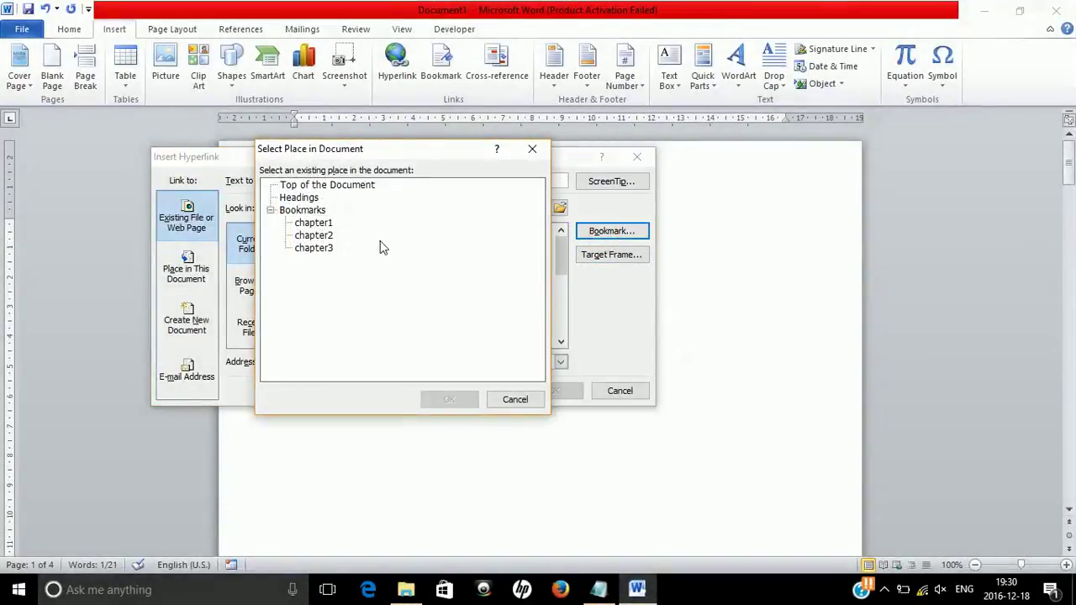
pyautogui.click(315, 224)
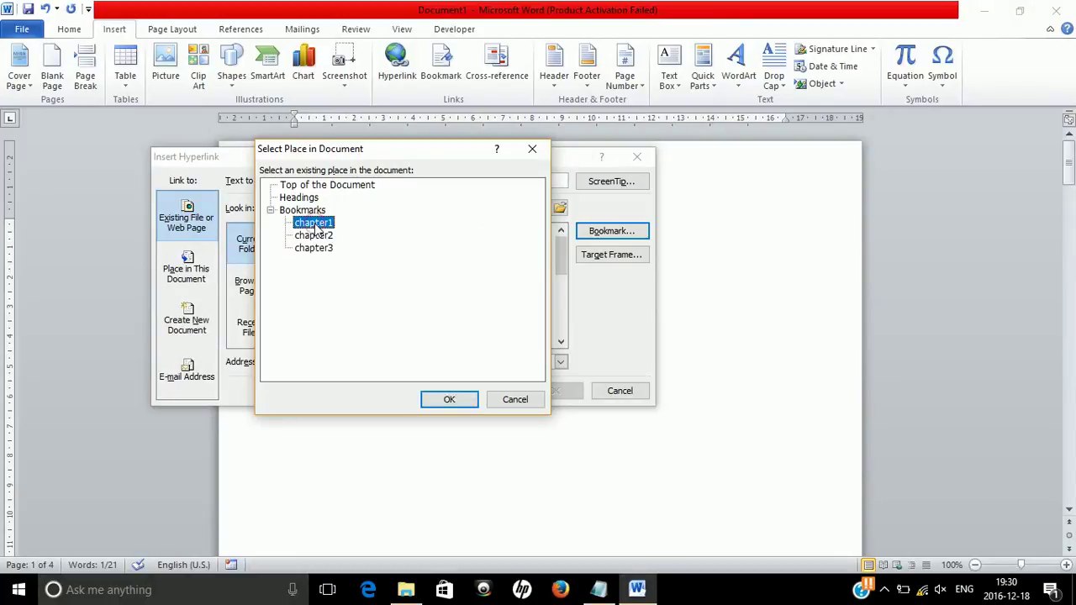
pyautogui.click(438, 401)
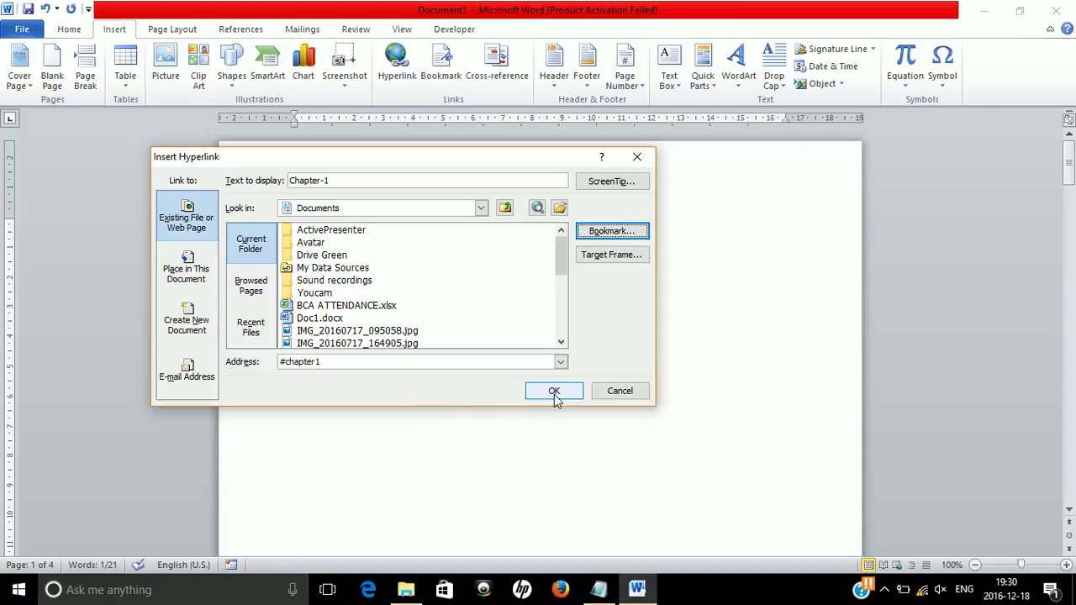
pyautogui.click(555, 393)
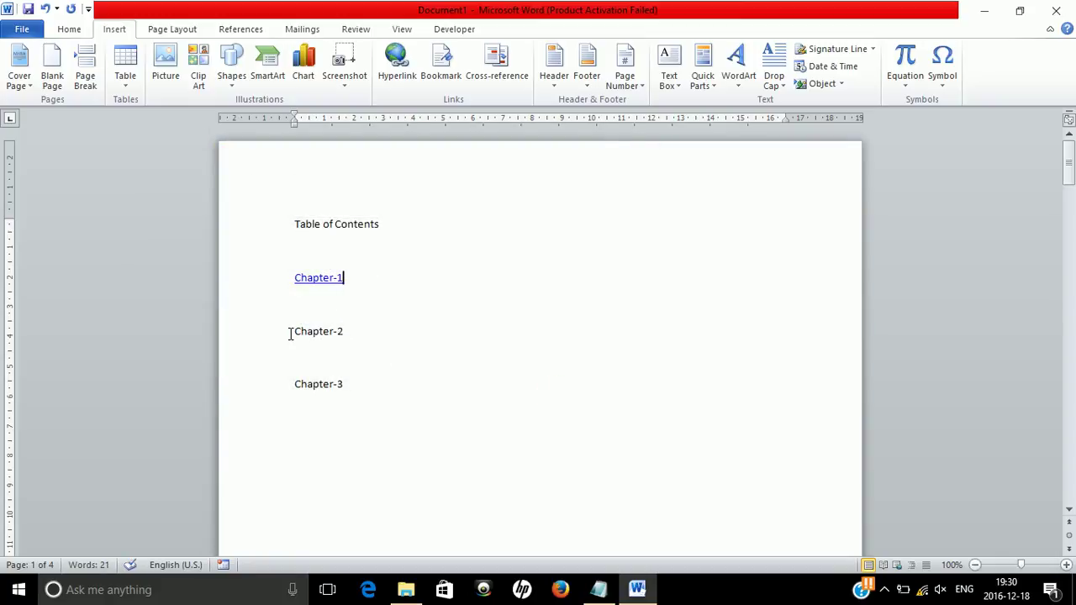
# - Hyperlink the "Chapter-2" entry under Table of Contents to the chapter2 bookmark
pyautogui.click(290, 333)
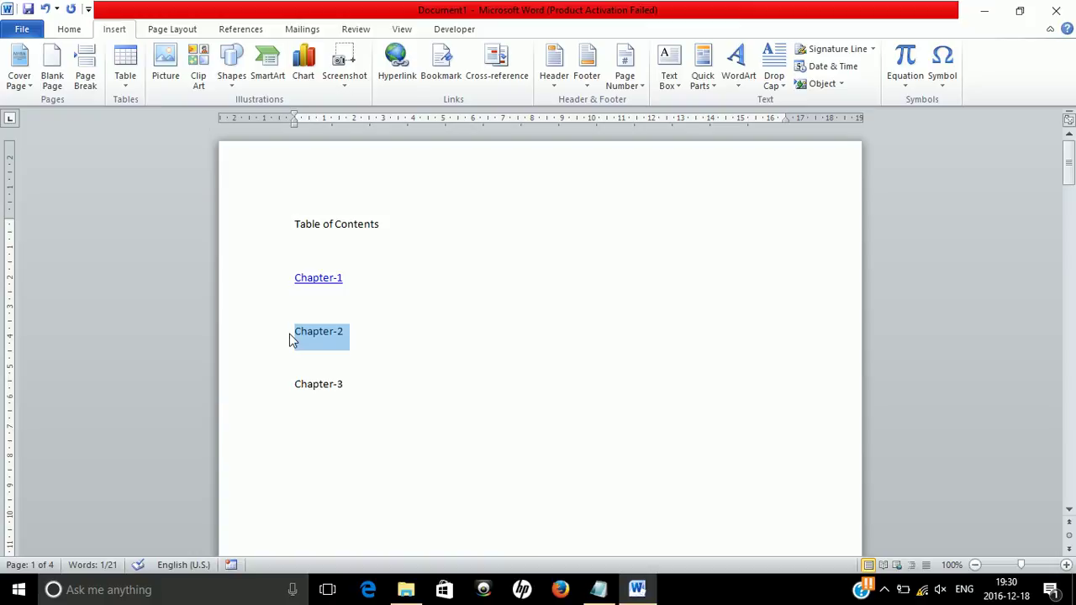
pyautogui.click(400, 72)
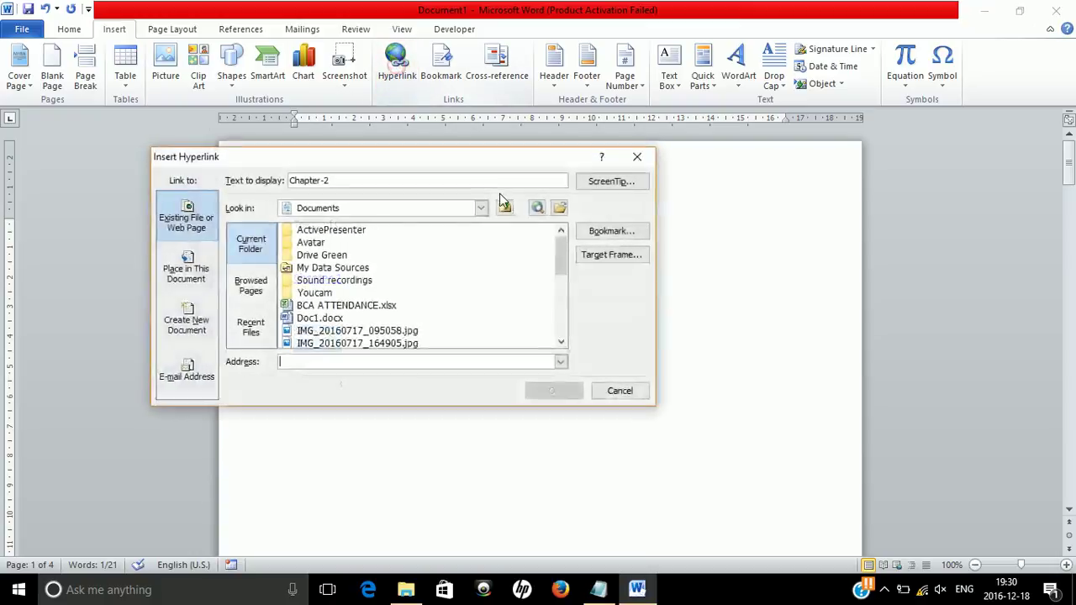
pyautogui.click(614, 231)
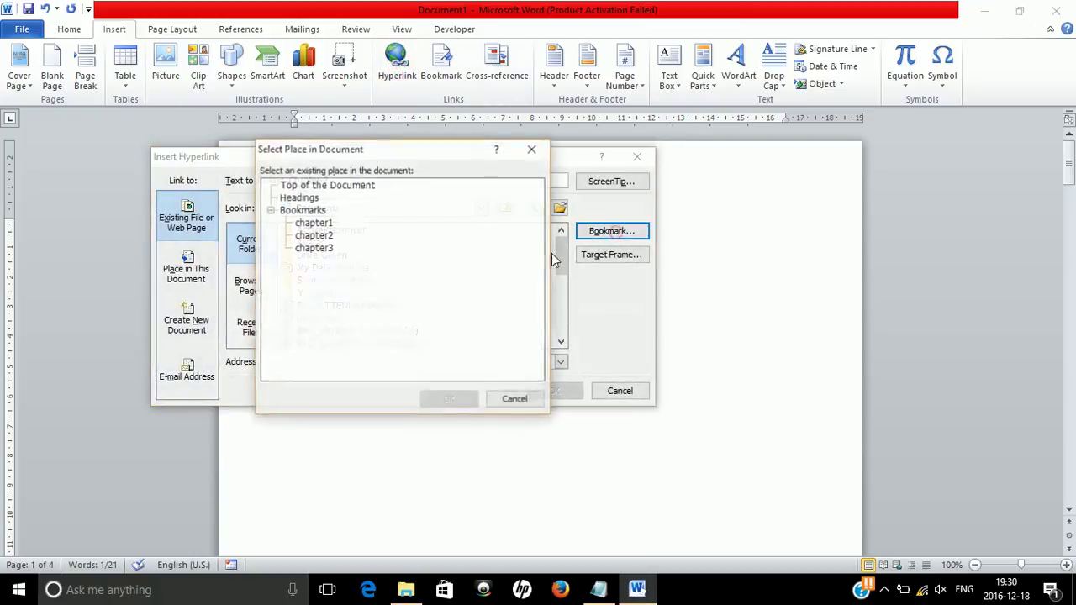
pyautogui.click(318, 239)
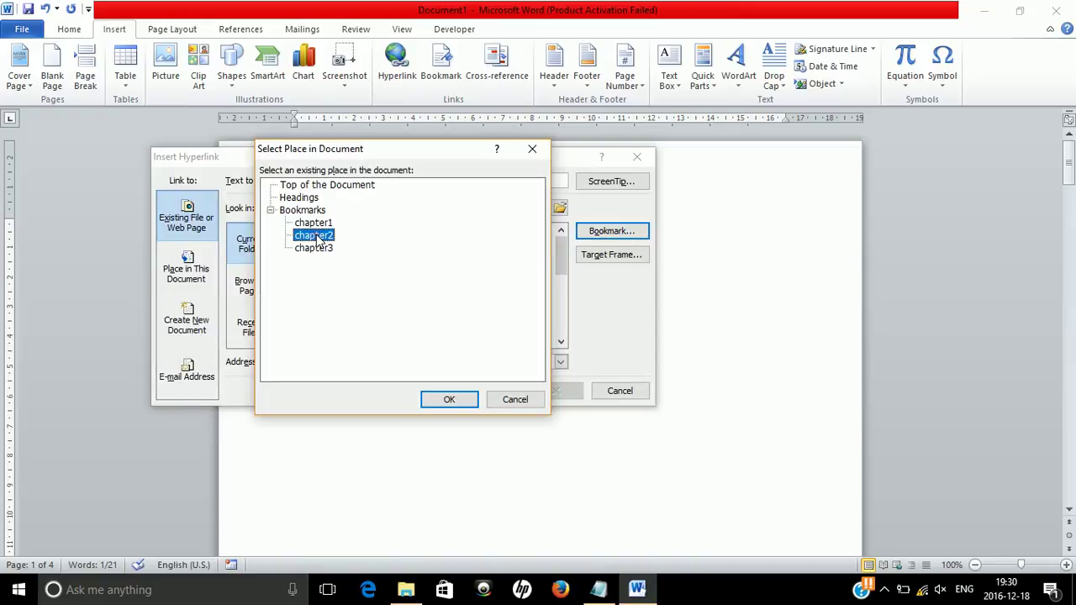
pyautogui.click(450, 400)
pyautogui.click(561, 395)
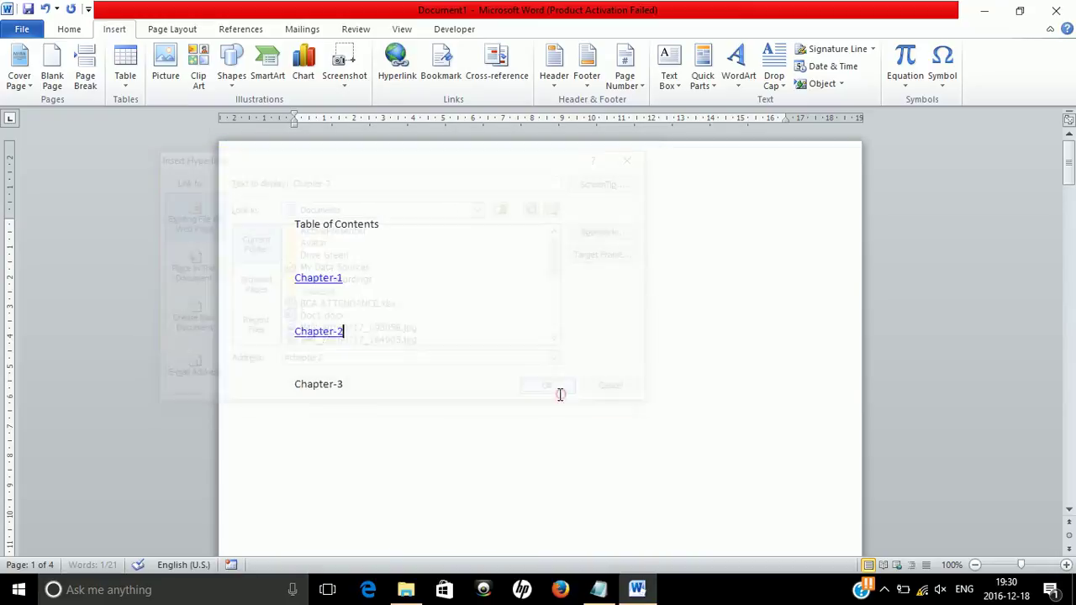
# - Hyperlink the "Chapter-3" entry under Table of Contents to the chapter3 bookmark
pyautogui.moveTo(294, 384); pyautogui.dragTo(299, 393)
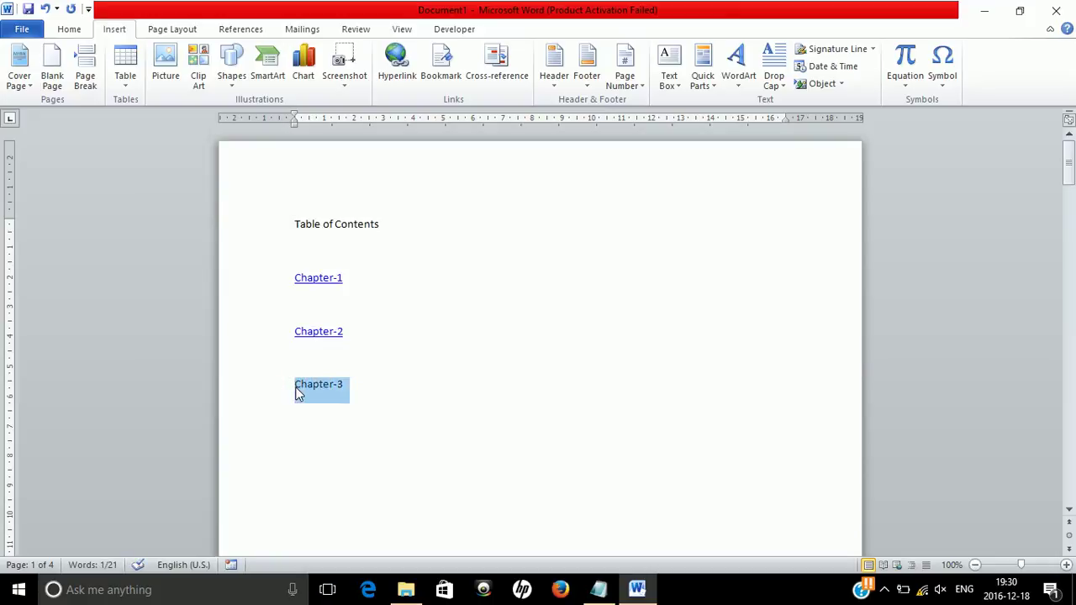
pyautogui.click(397, 74)
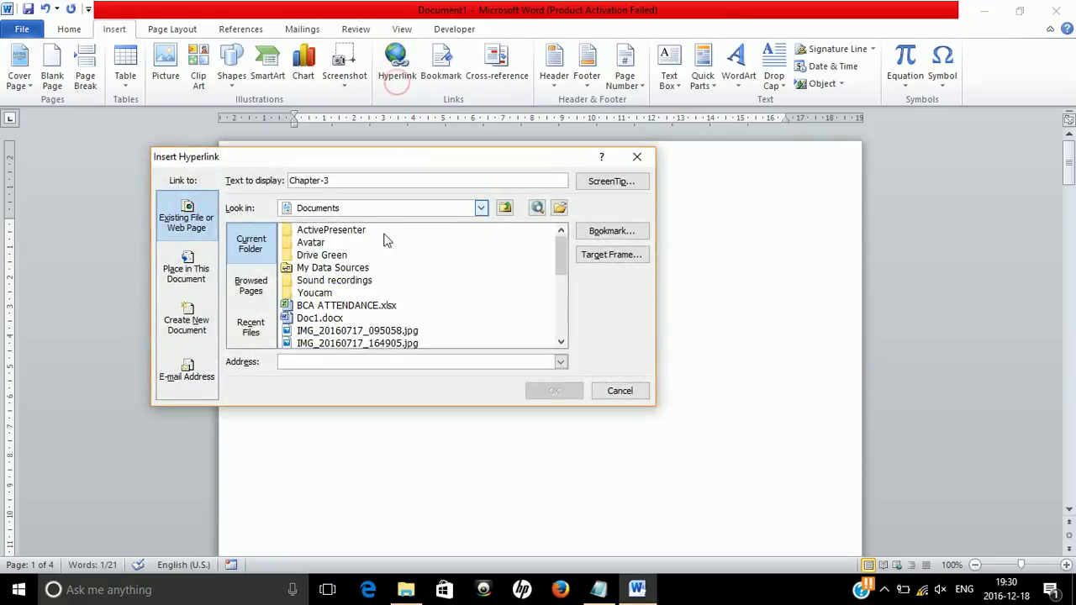
pyautogui.click(607, 231)
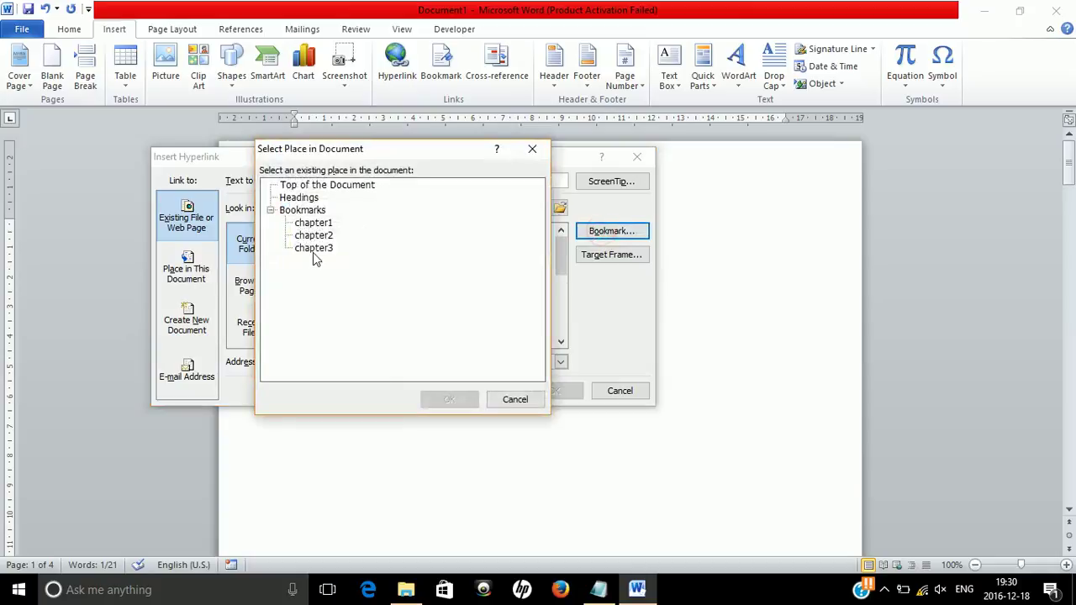
pyautogui.click(312, 248)
pyautogui.click(463, 400)
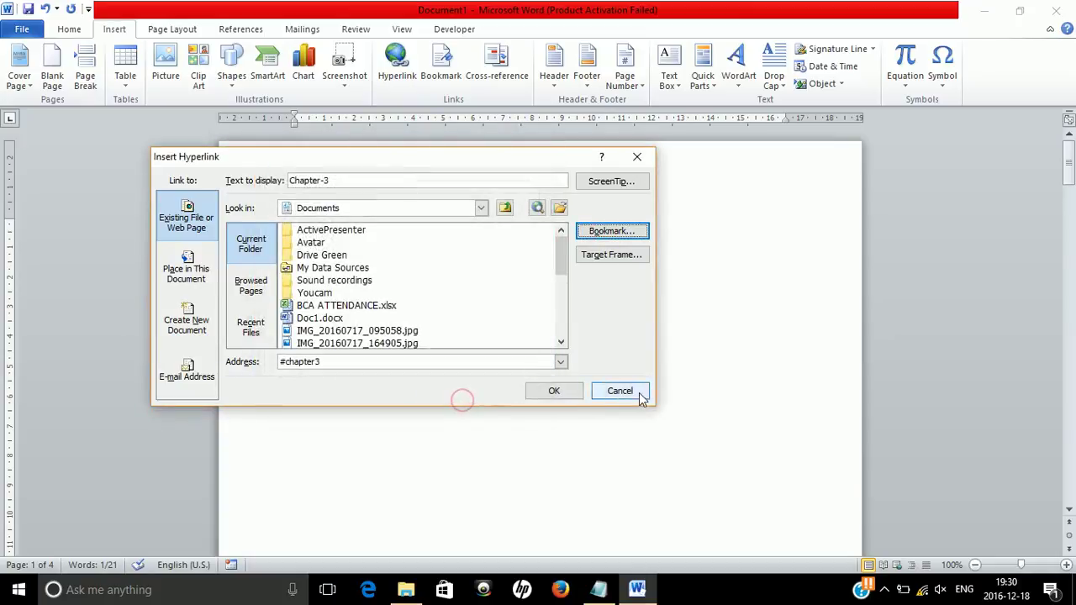
pyautogui.click(554, 394)
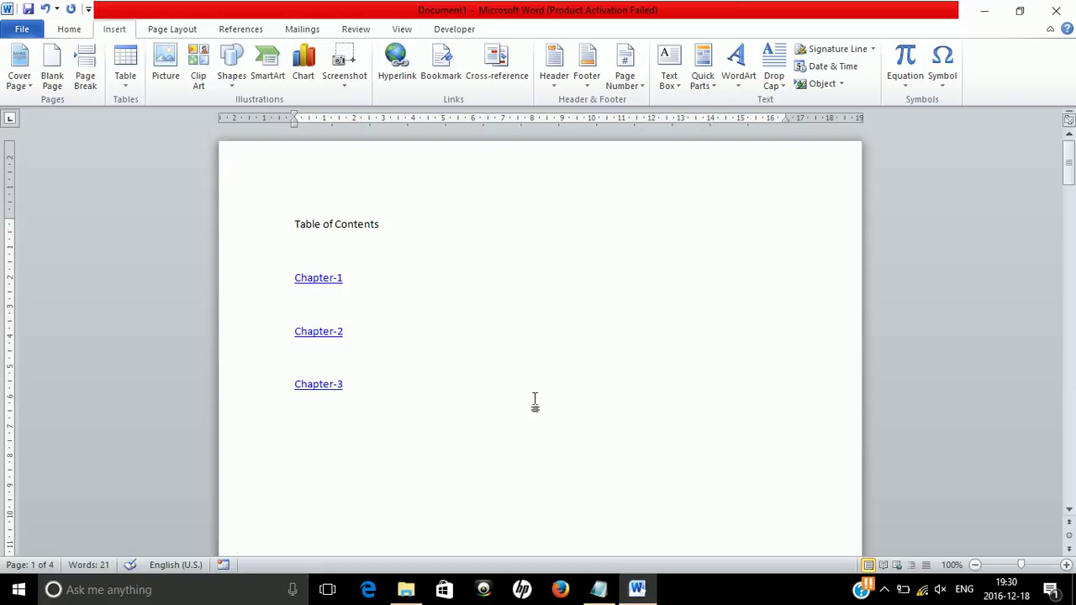
# - Save the document as a PDF named "Table of Contents.pdf" in the Documents folder, with the standard optimization
pyautogui.click(25, 27)
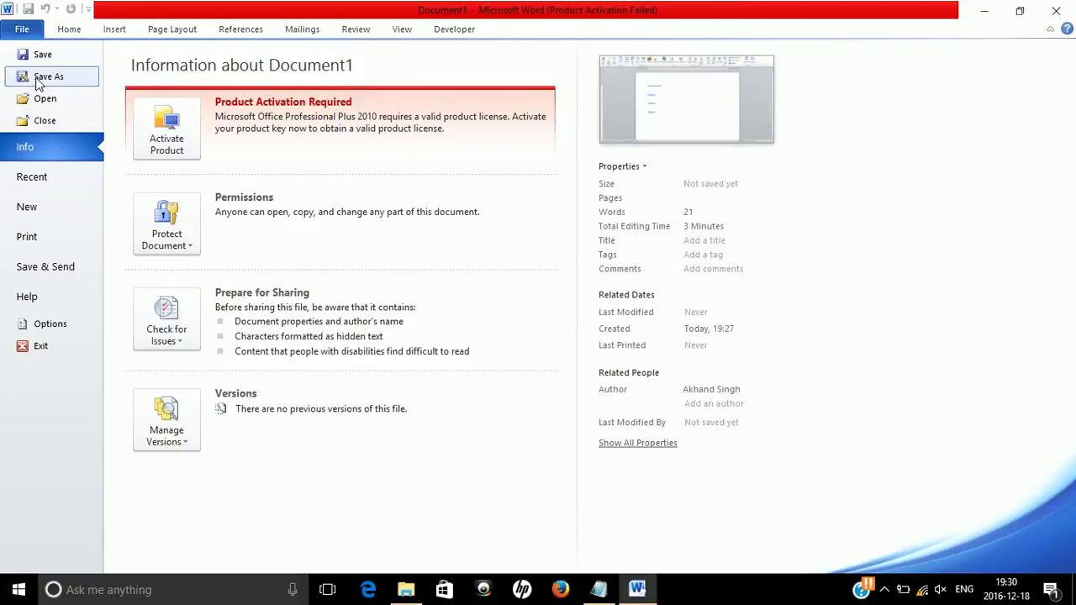
pyautogui.click(50, 80)
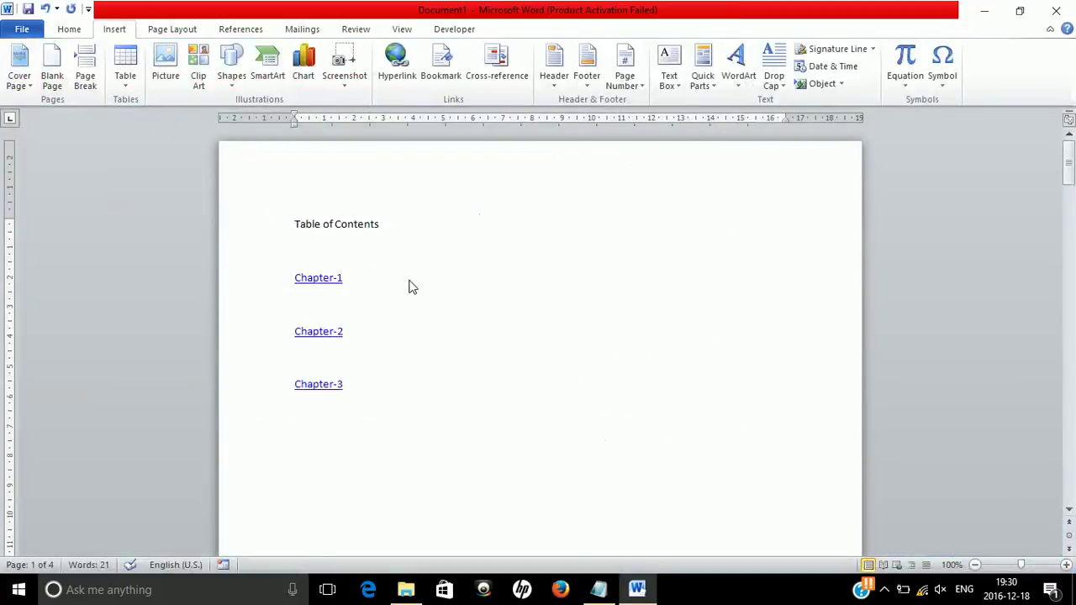
pyautogui.click(244, 294)
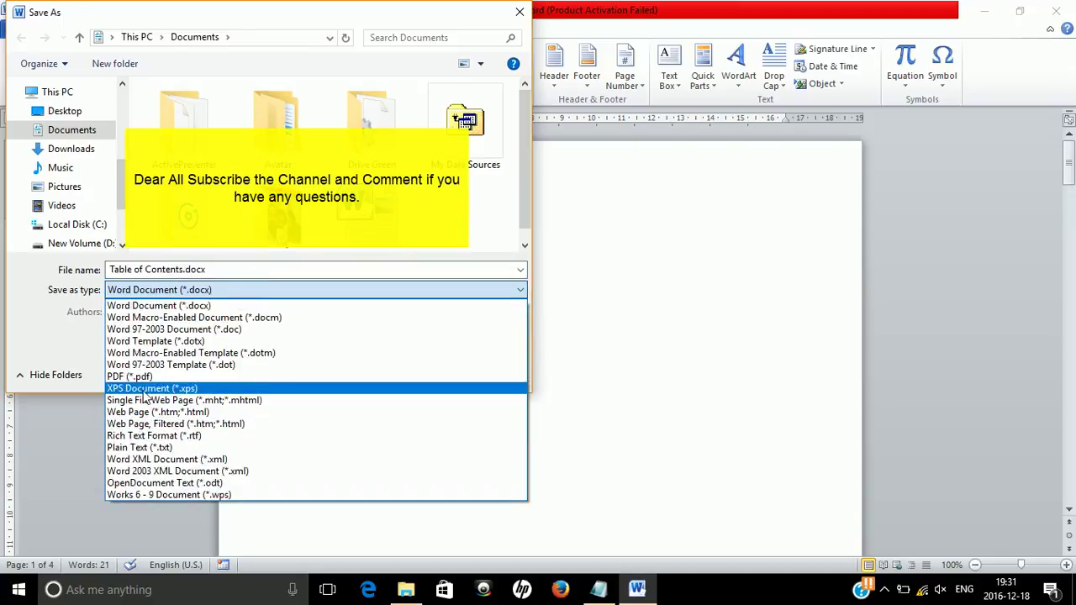
pyautogui.click(143, 380)
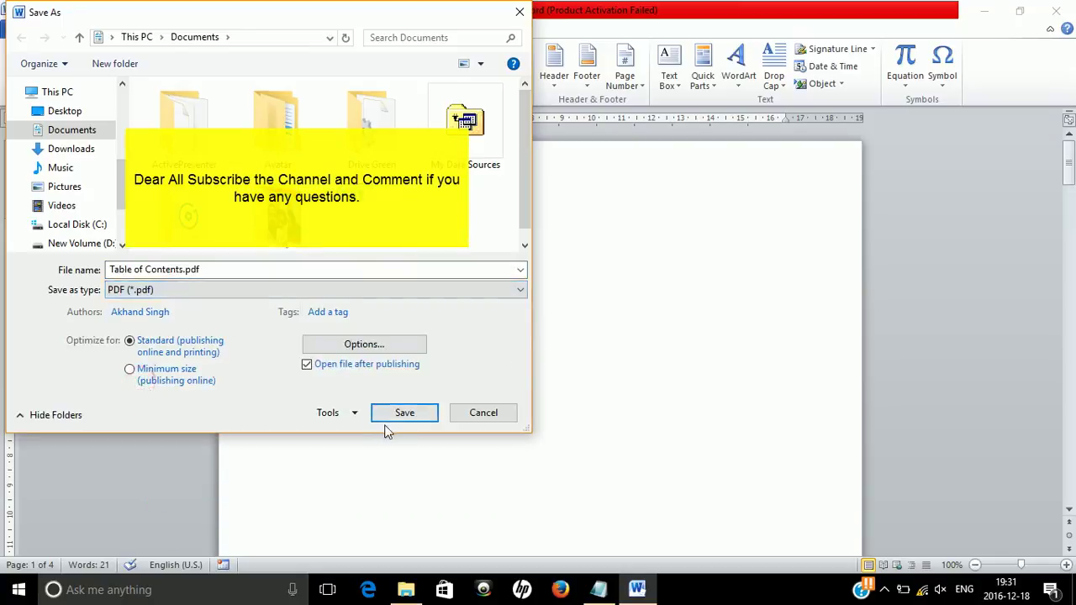
pyautogui.click(391, 417)
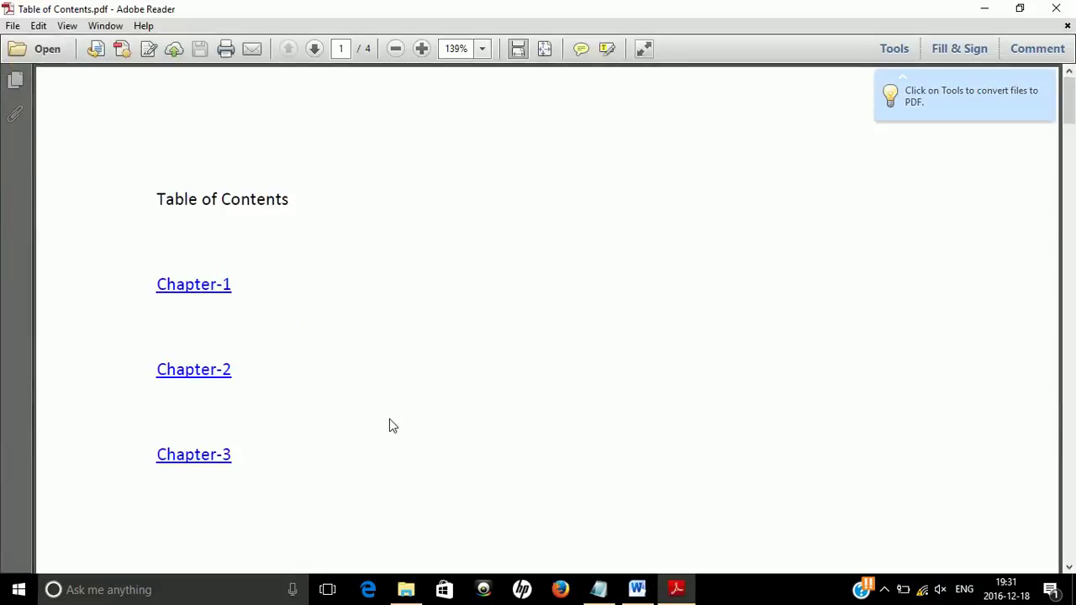
# - Follow the Chapter-1 link in the published PDF in Adobe Reader and check the Chapter-1 page it leads to
pyautogui.click(204, 290)
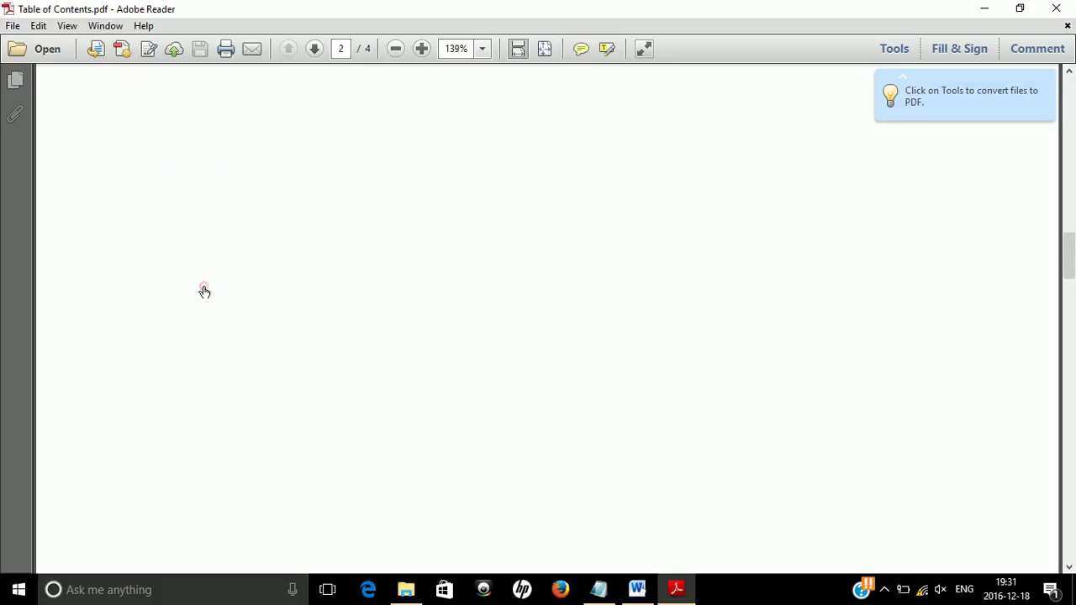
pyautogui.scroll(3, 289, 298)
pyautogui.scroll(1, 288, 298)
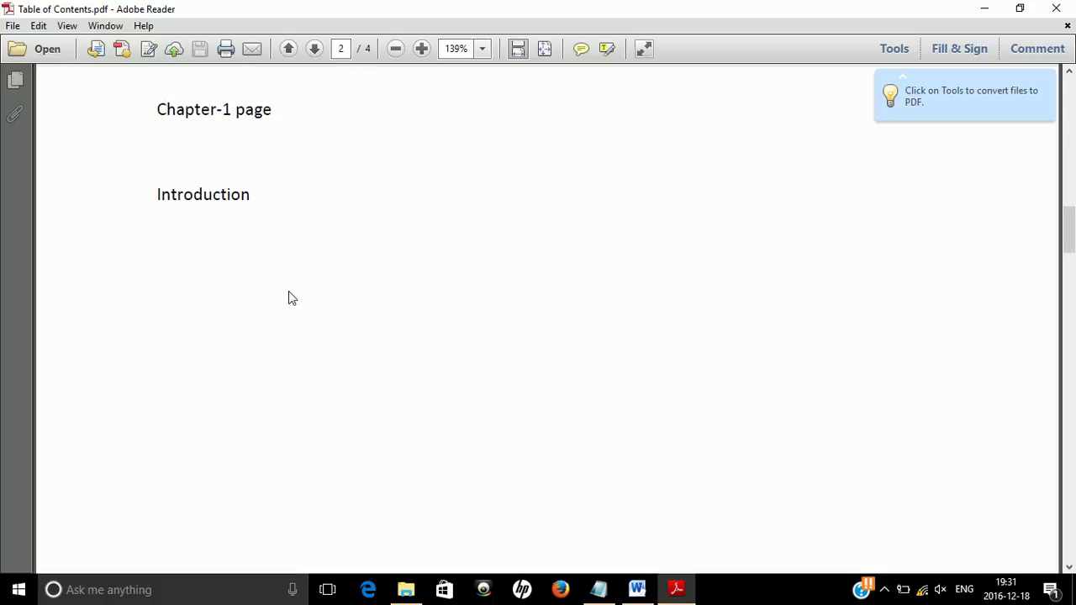
pyautogui.scroll(5, 289, 294)
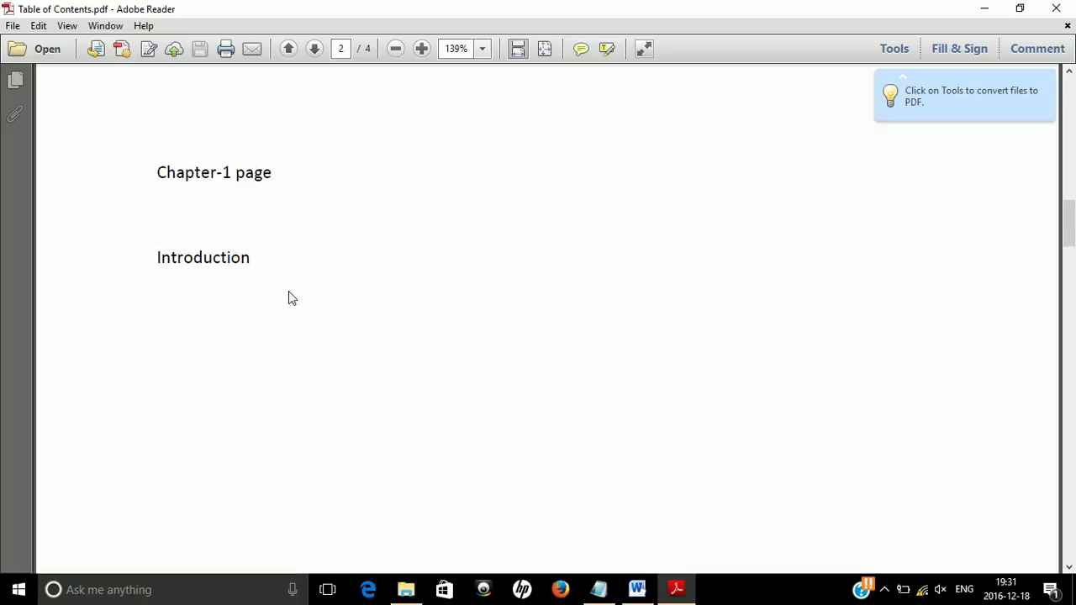
# - Return to the PDF's contents page, follow the Chapter-3 link and check the final page it leads to
pyautogui.scroll(10, 288, 298)
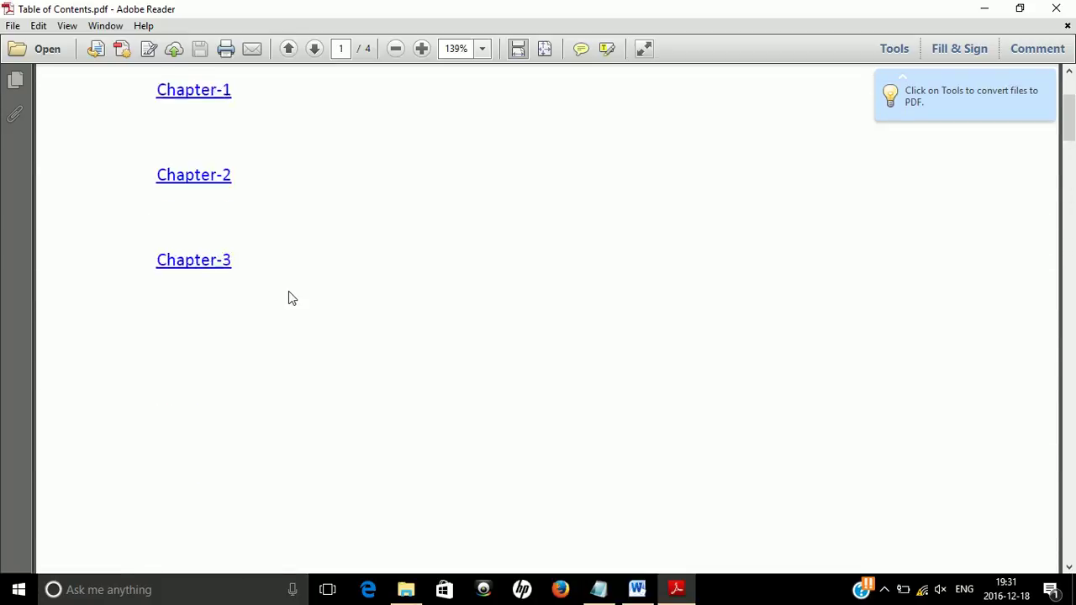
pyautogui.scroll(5, 288, 299)
pyautogui.click(175, 458)
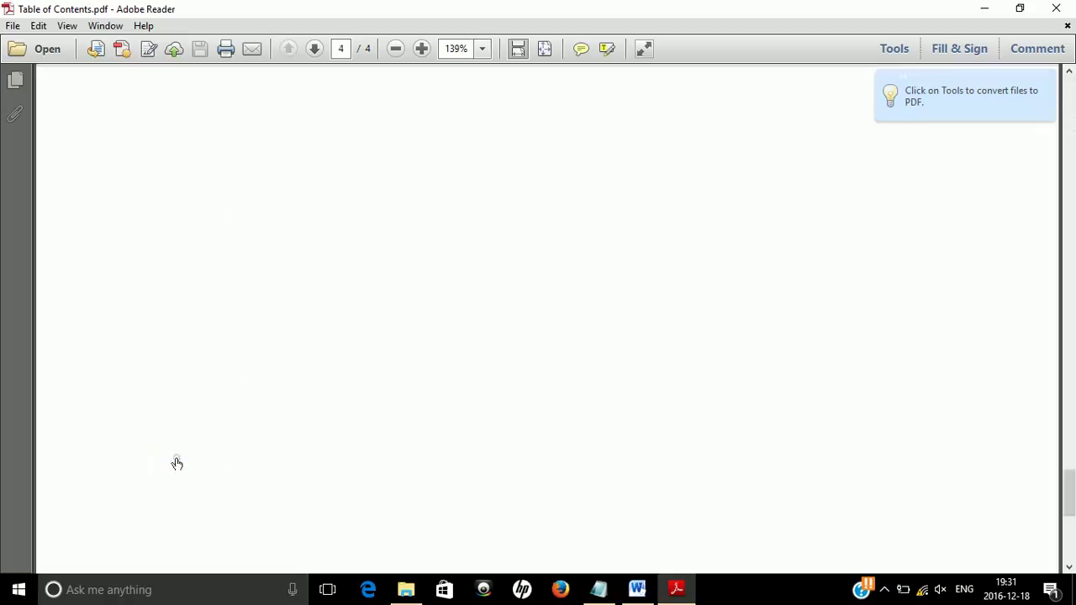
pyautogui.scroll(1, 179, 465)
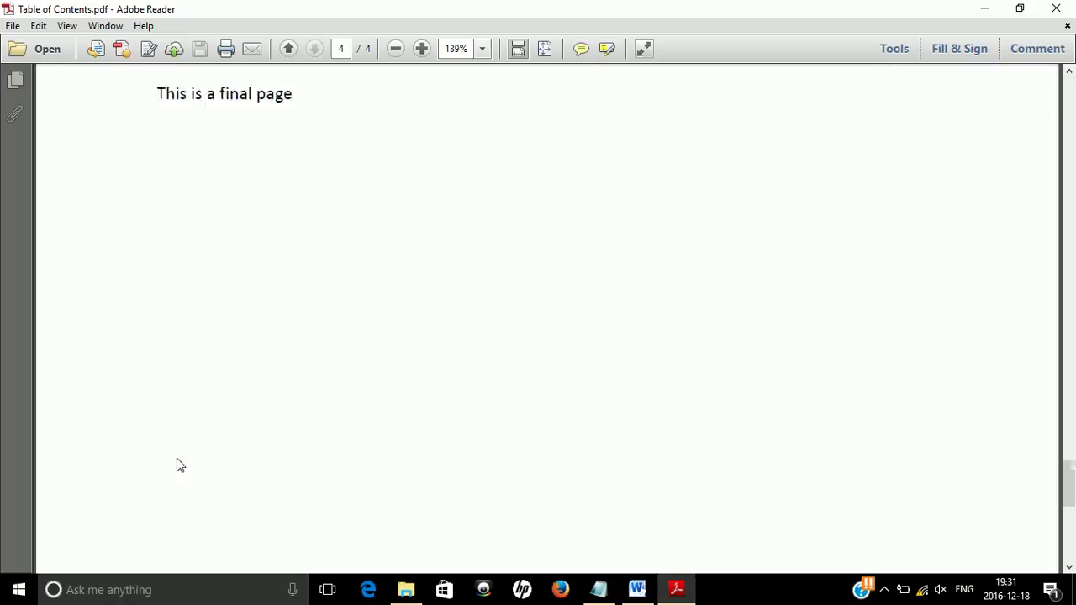
pyautogui.scroll(3, 180, 465)
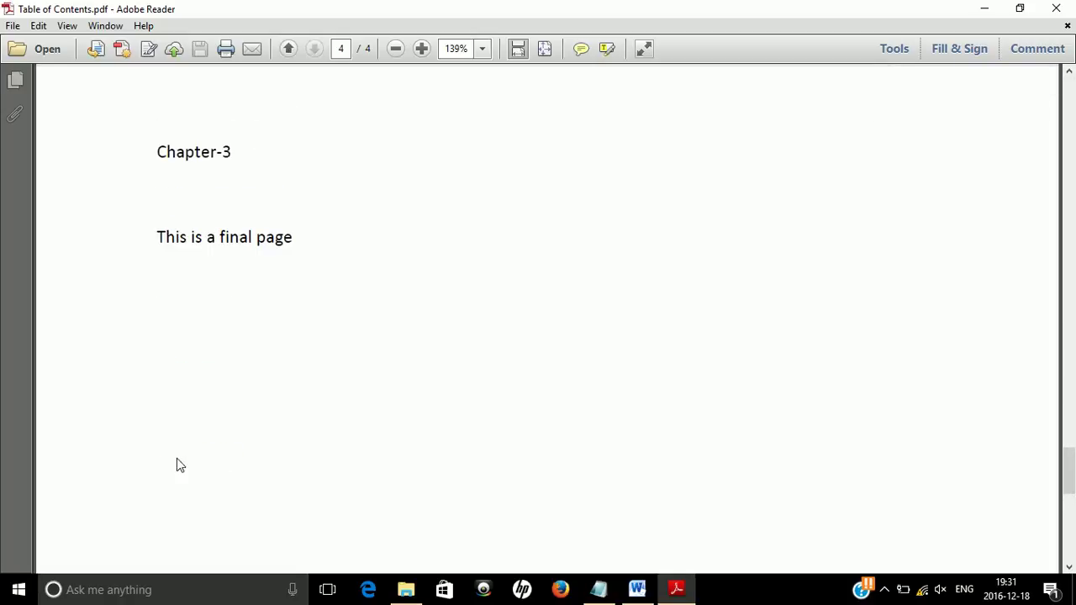